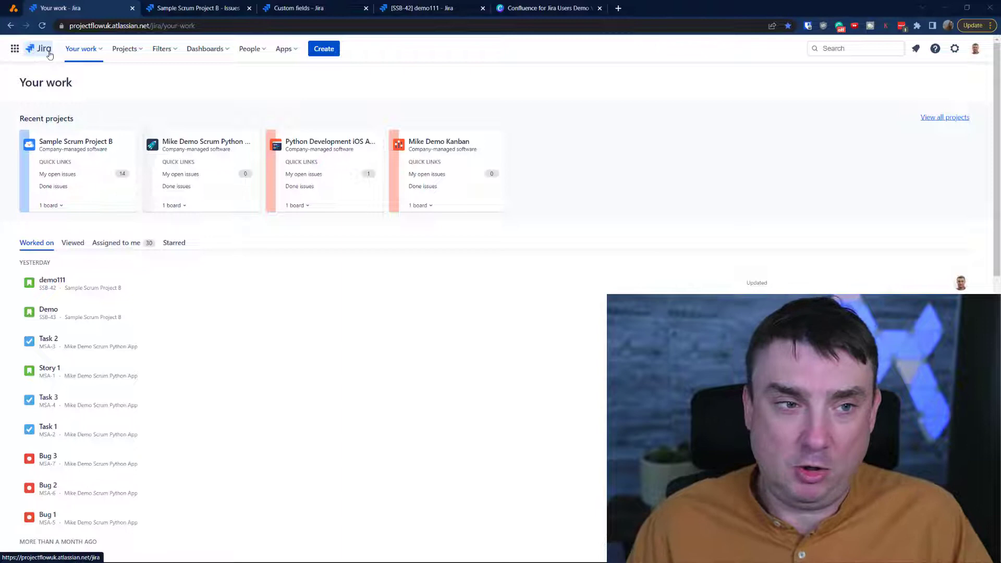
Open the Sample Scrum Project B board from Projects and start a new issue.
left_click(130, 56)
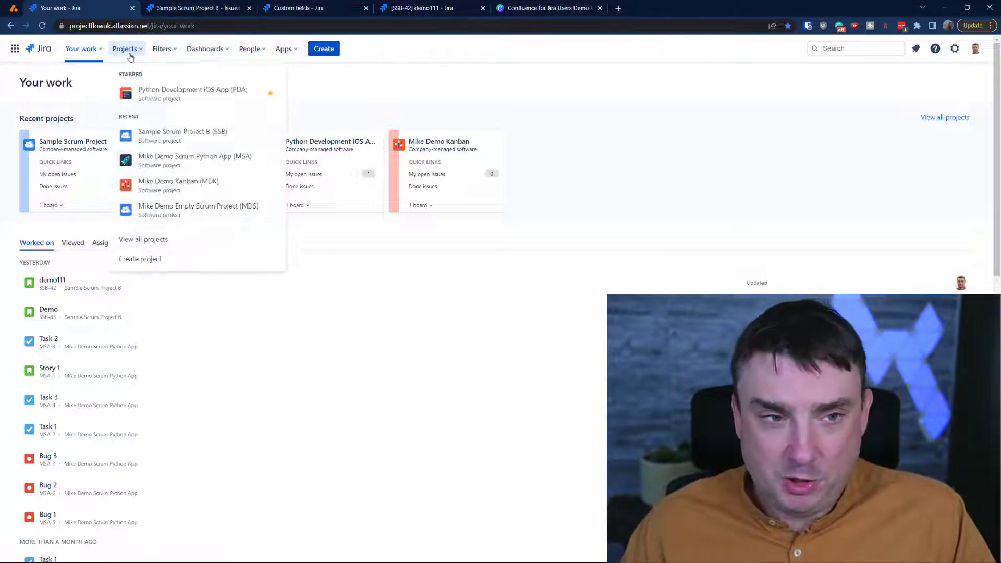
left_click(176, 138)
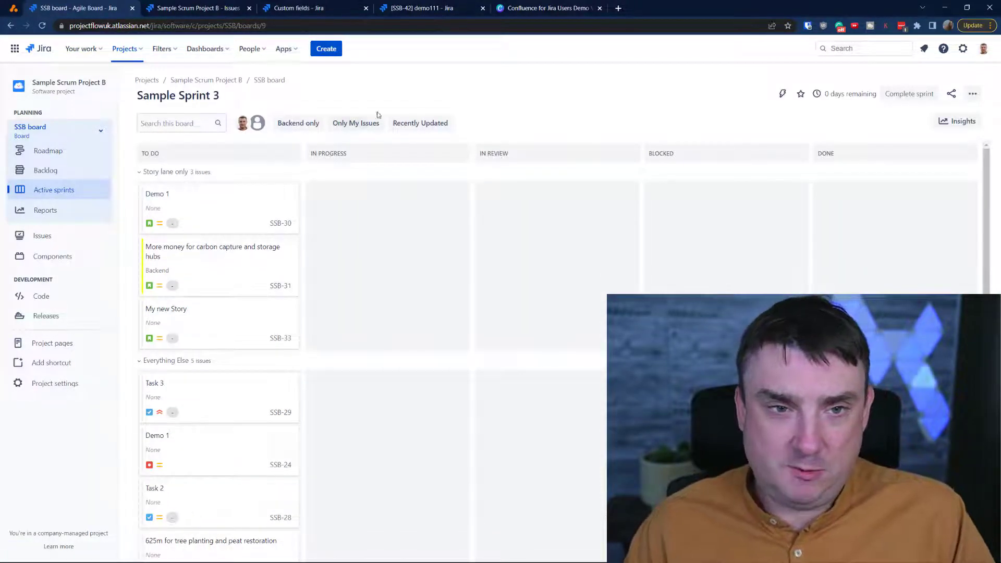
left_click(326, 50)
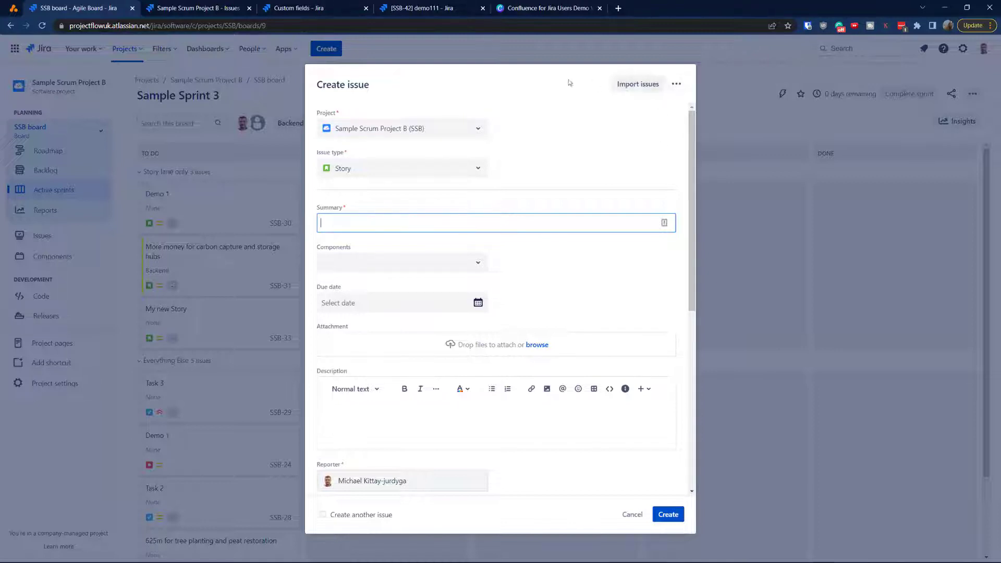
Open the create-issue form's more-options menu and scroll through the Story form.
left_click(677, 87)
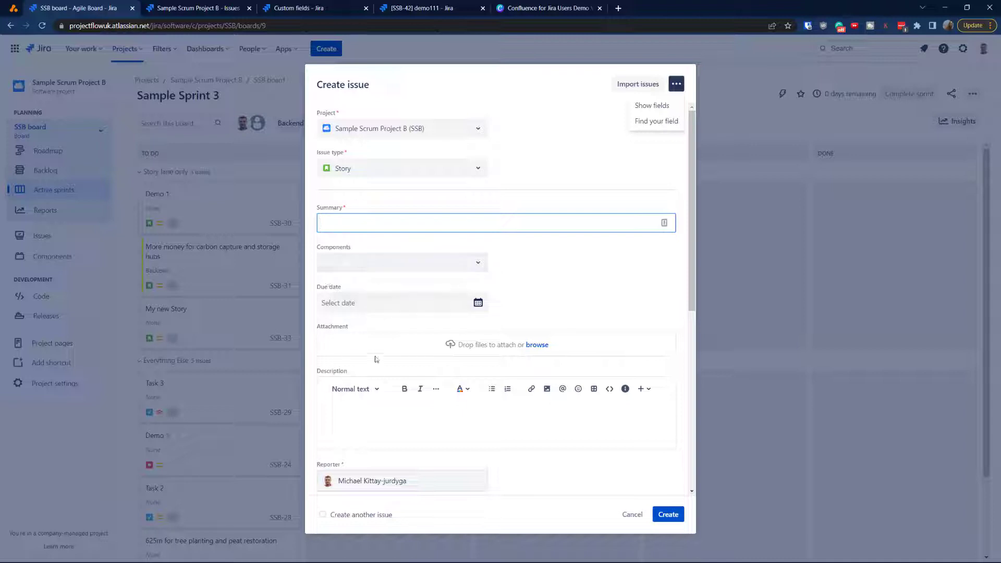
scroll(421, 353, "down", 2)
scroll(421, 353, "down", 3)
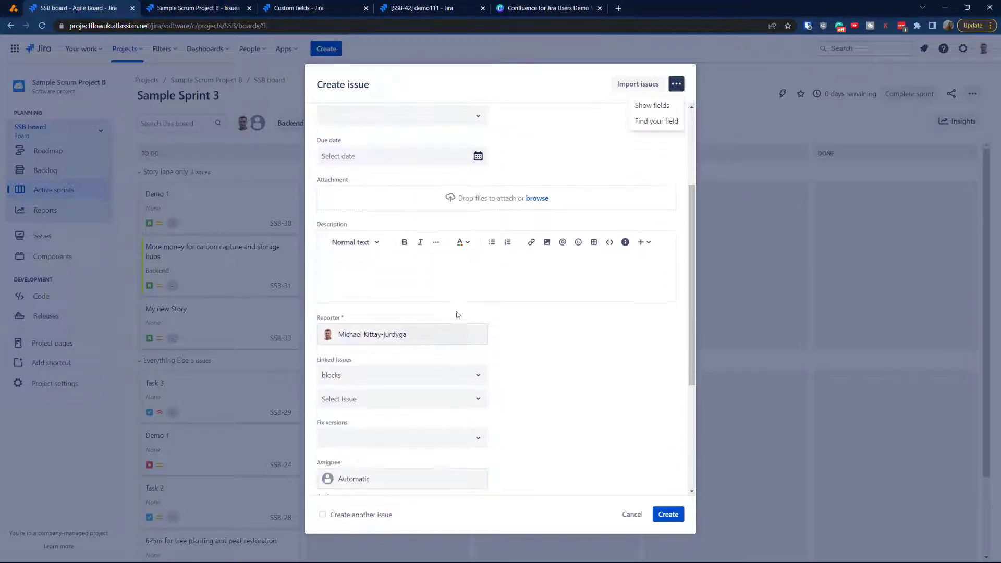
scroll(488, 279, "down", 2)
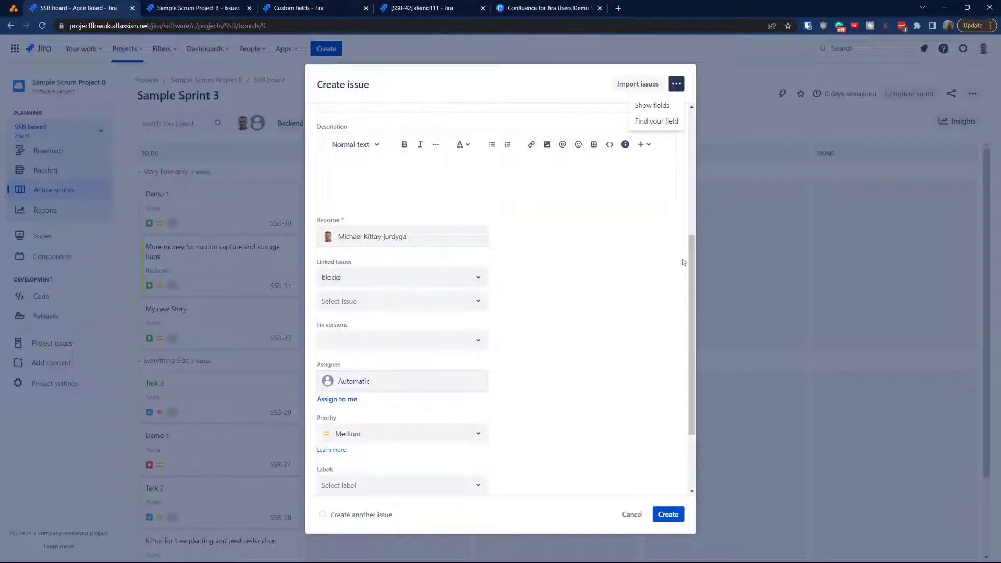
left_click_drag(692, 259, 699, 312)
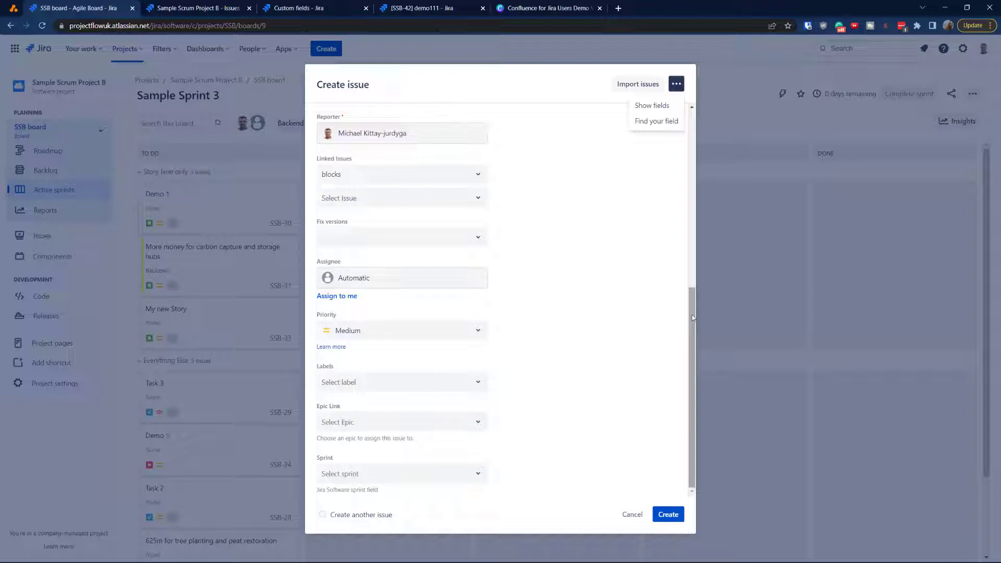
left_click_drag(693, 318, 689, 141)
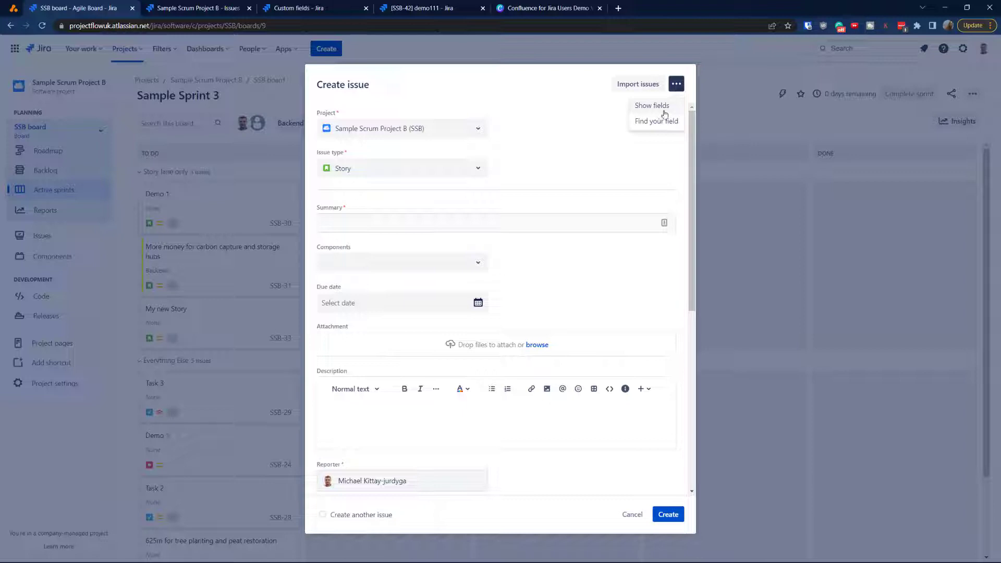
Filter the Show fields chooser from All fields to Custom fields only, then check the Notepad++ field notes.
left_click(661, 111)
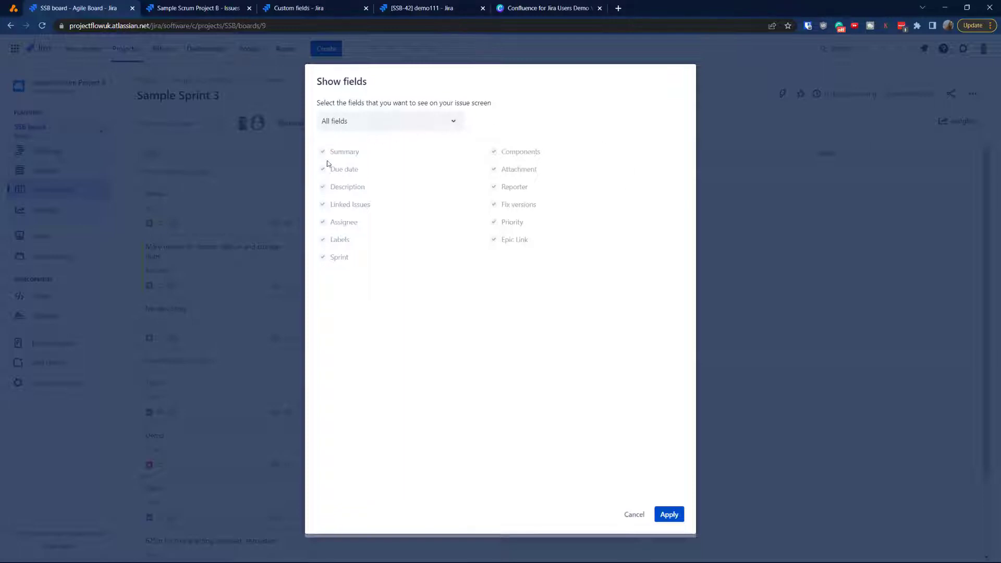
left_click(339, 121)
left_click(344, 162)
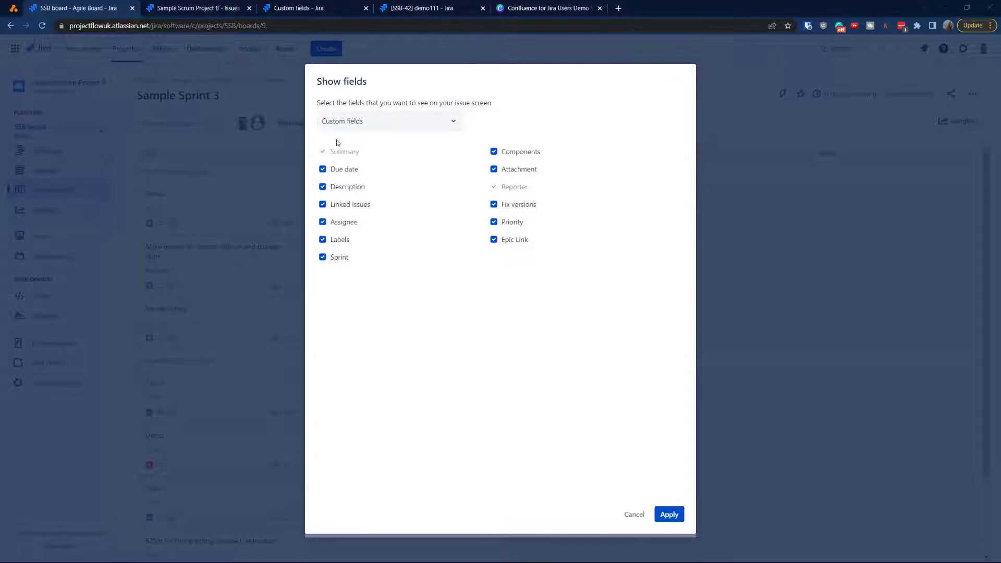
key("alt+Tab")
key("alt+Tab")
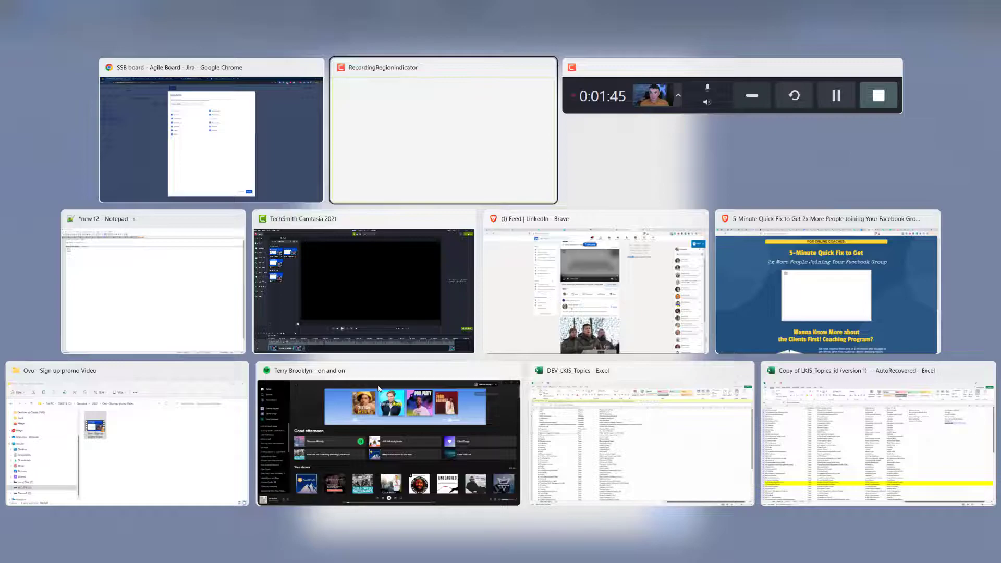
key("Tab")
key("Tab")
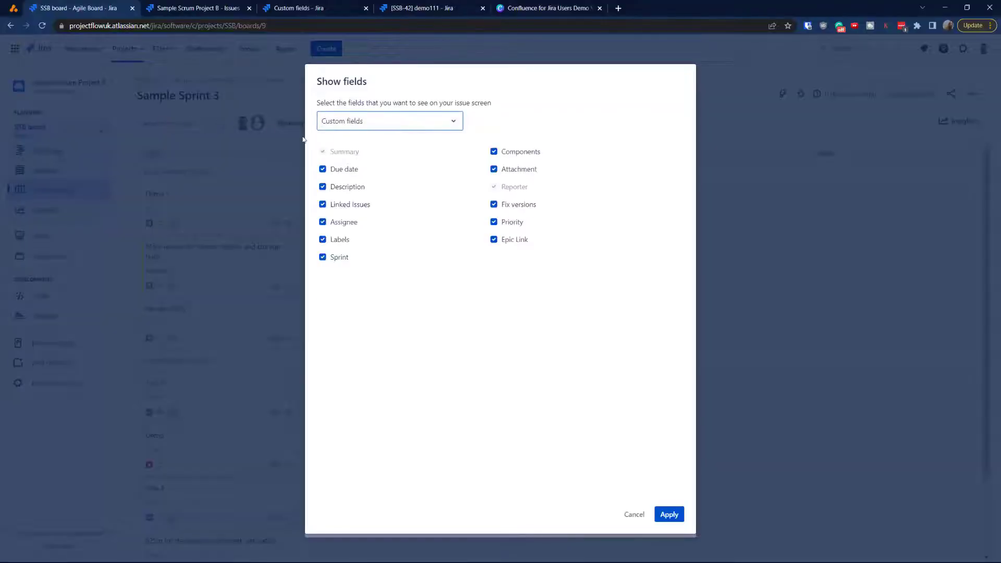
Cancel the field chooser and the unfinished new issue, then switch to the other Jira tab.
left_click(633, 515)
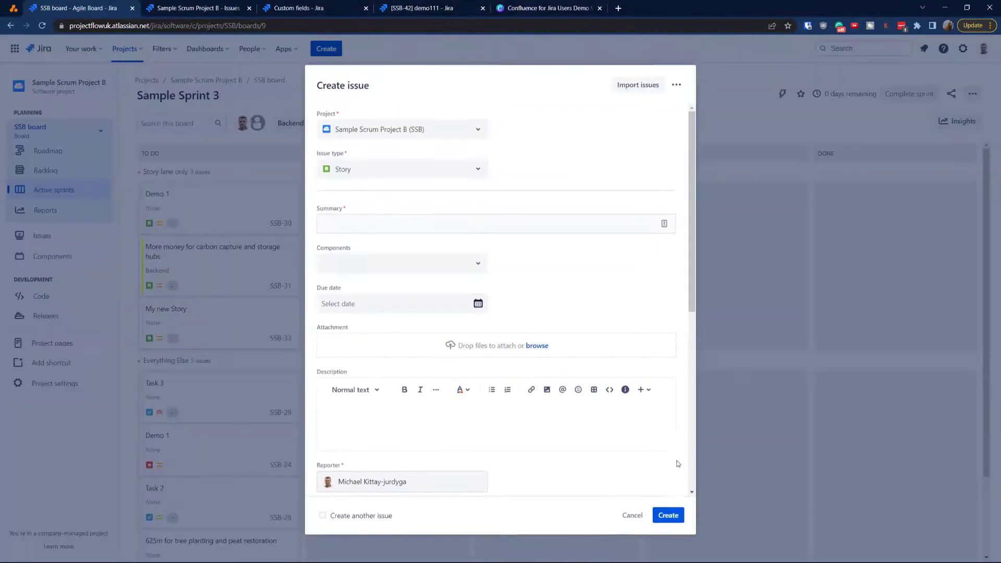
left_click(633, 514)
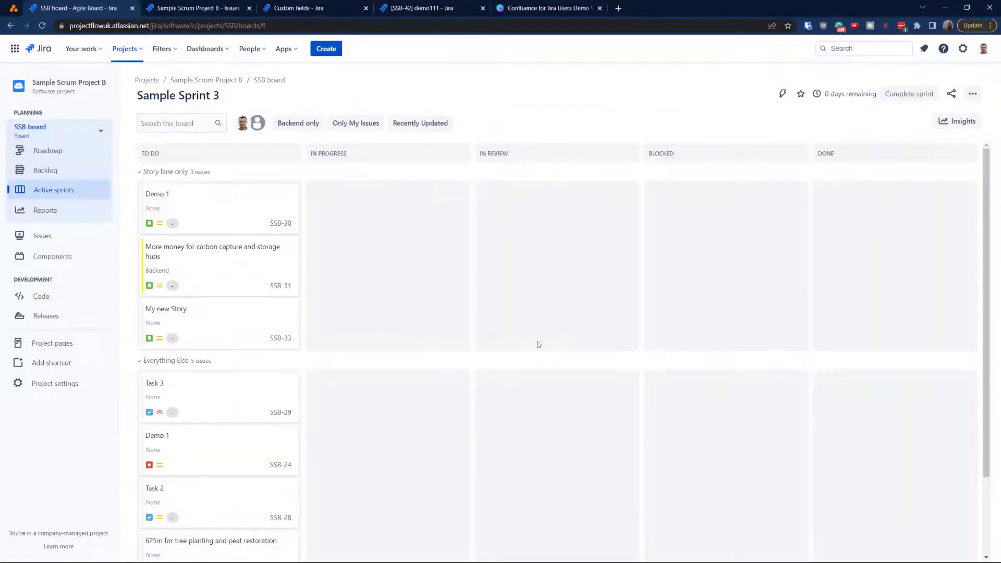
left_click(191, 10)
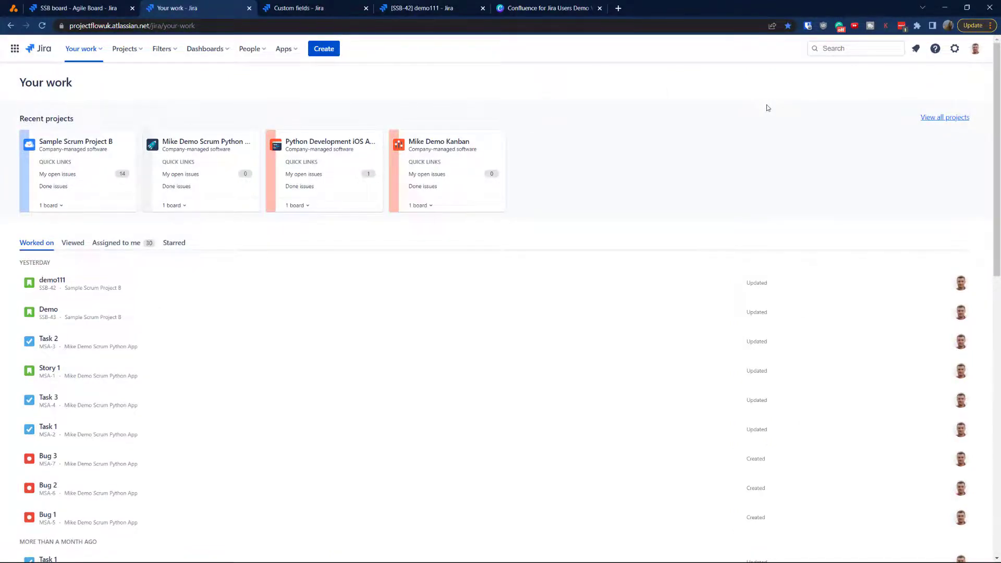
Try the Find Actions search for 'cus', then go to Settings > Issues administration.
key("period")
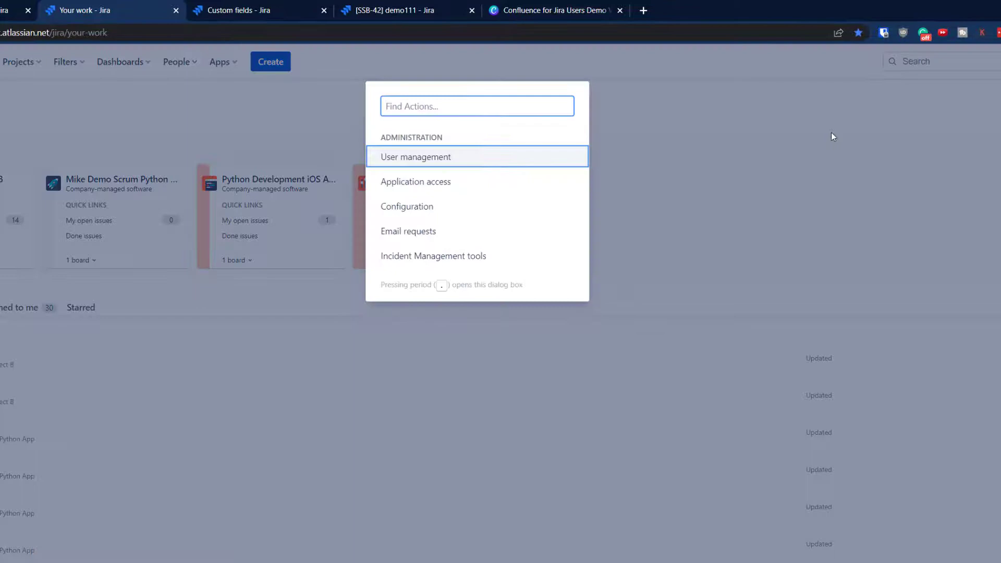
type("cus")
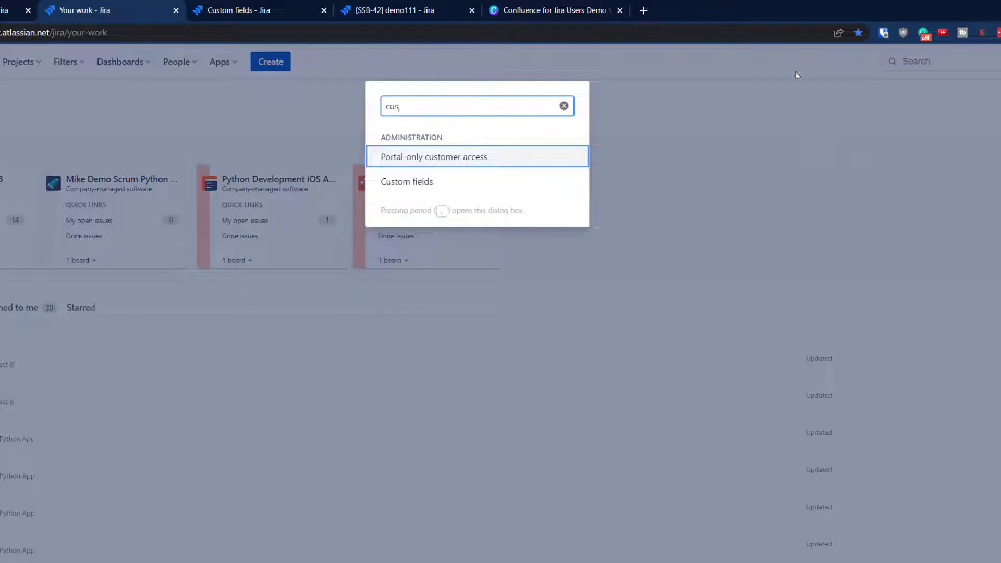
left_click(526, 354)
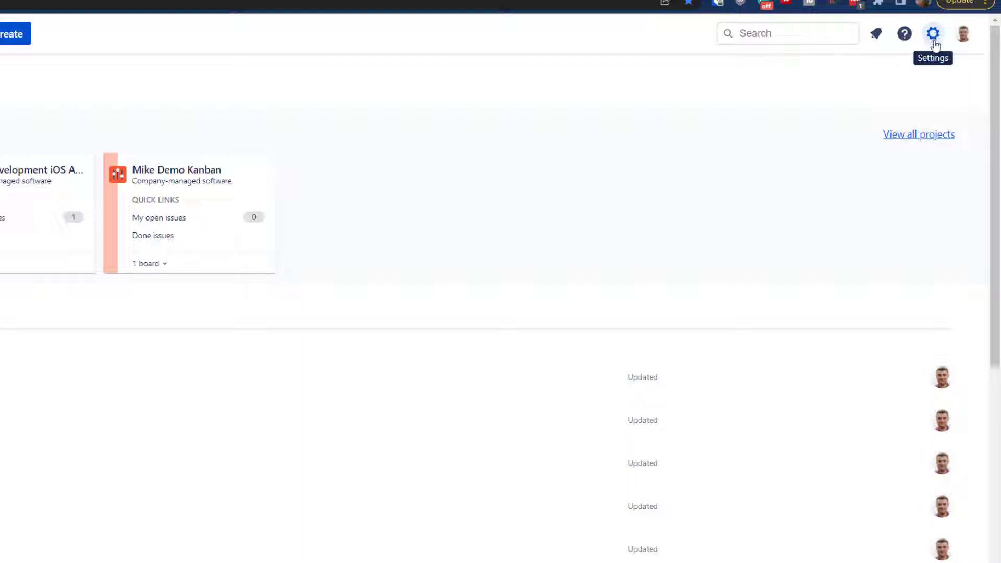
left_click(934, 34)
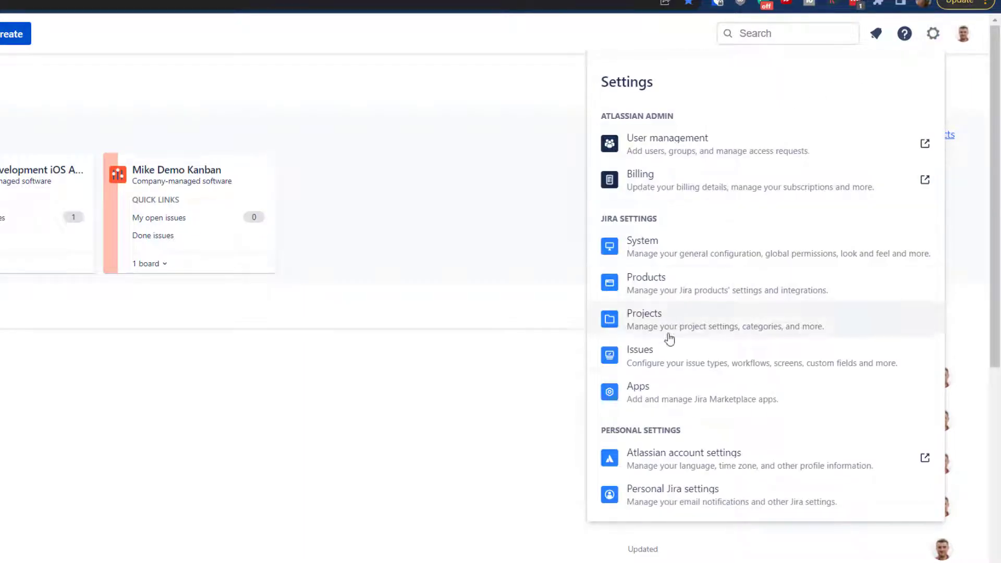
left_click(664, 357)
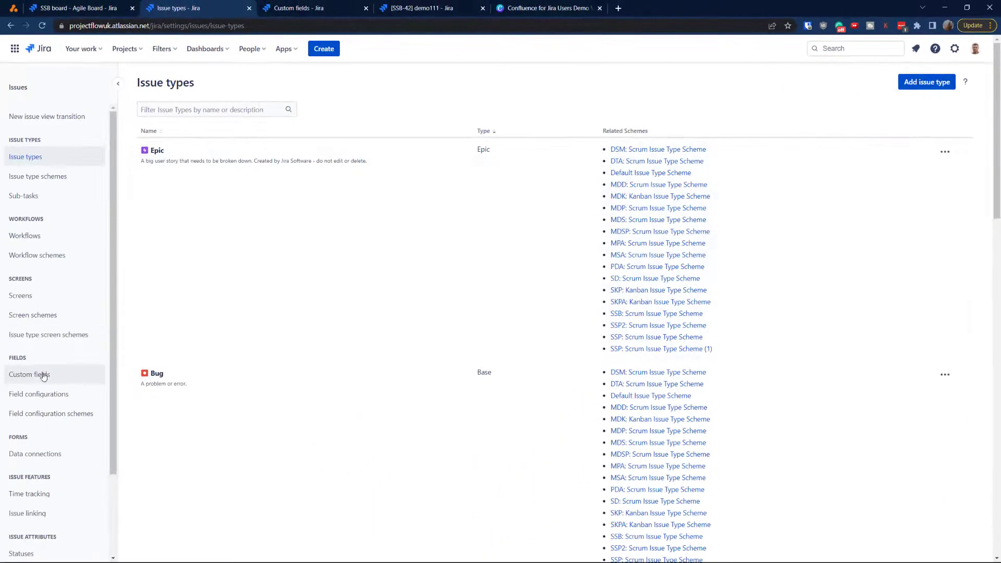
Open the Custom fields page under Fields, listing 57 active custom fields.
left_click(96, 376)
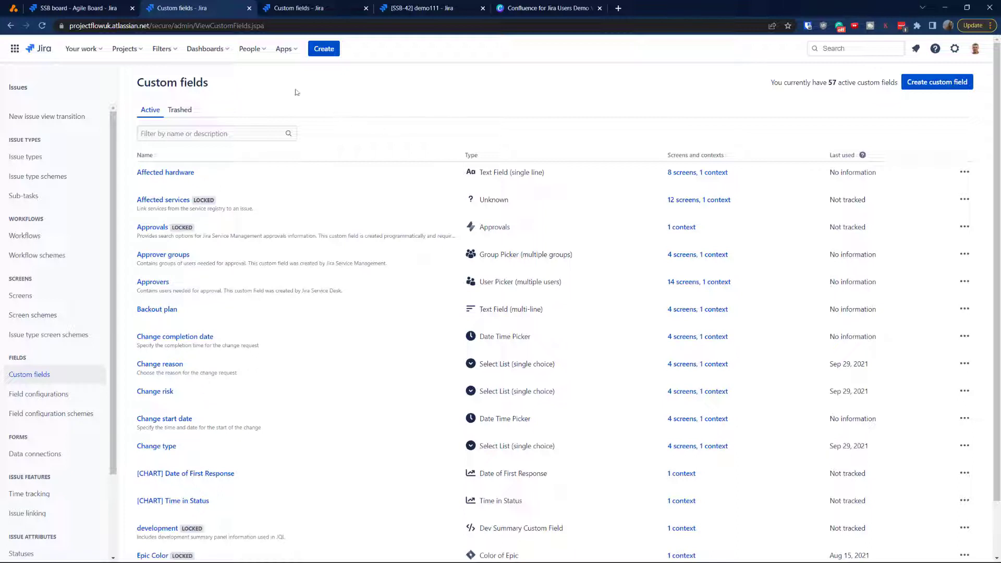
key("alt+Tab")
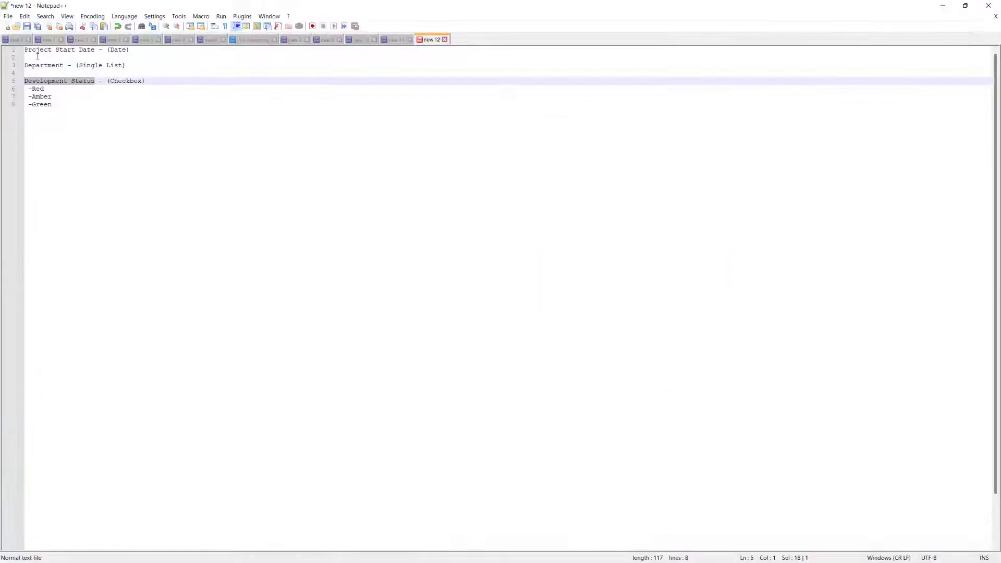
left_click_drag(95, 50, 24, 51)
key("ctrl+c")
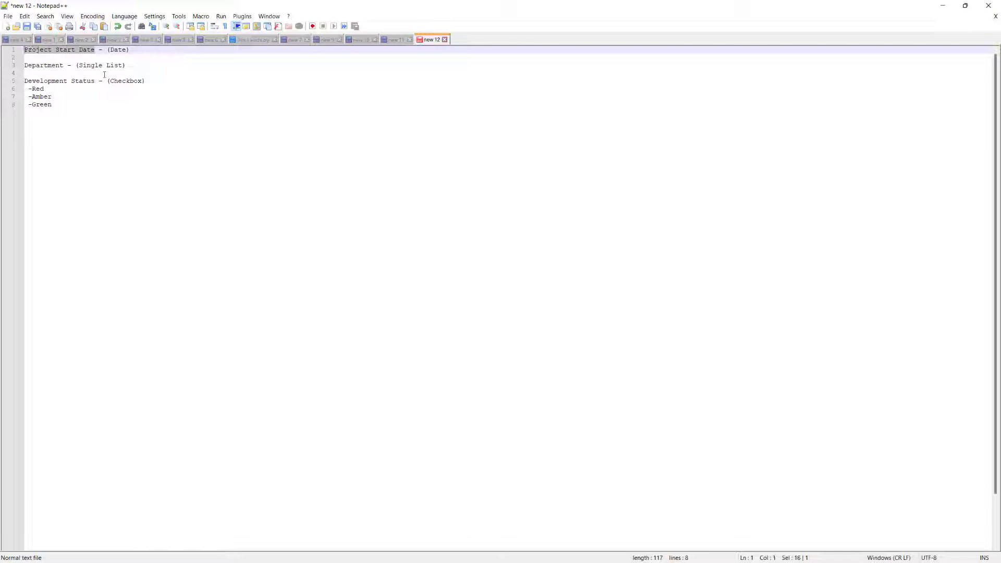
key("alt+Tab")
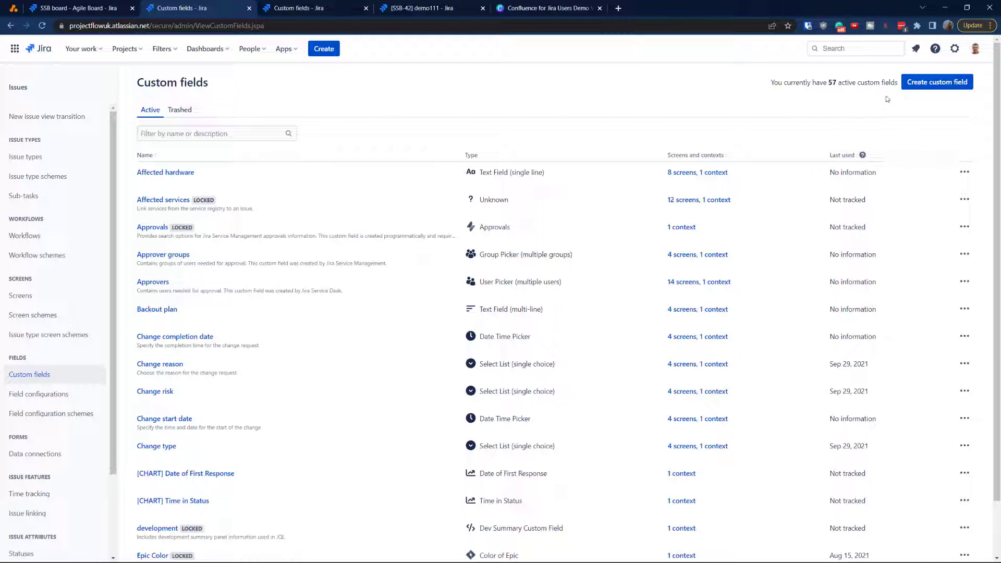
Create a new Date Picker custom field named 'Project Start Date'.
left_click(926, 85)
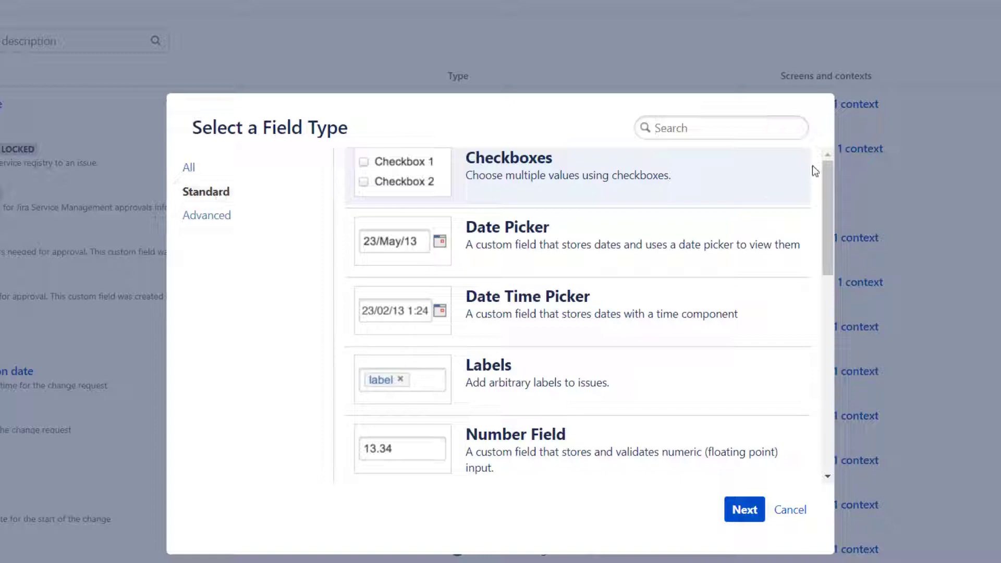
scroll(832, 172, "down", 1)
mouse_move(830, 168)
left_mouse_down()
mouse_move(846, 393)
mouse_move(823, 343)
mouse_move(818, 158)
mouse_move(828, 171)
left_mouse_up()
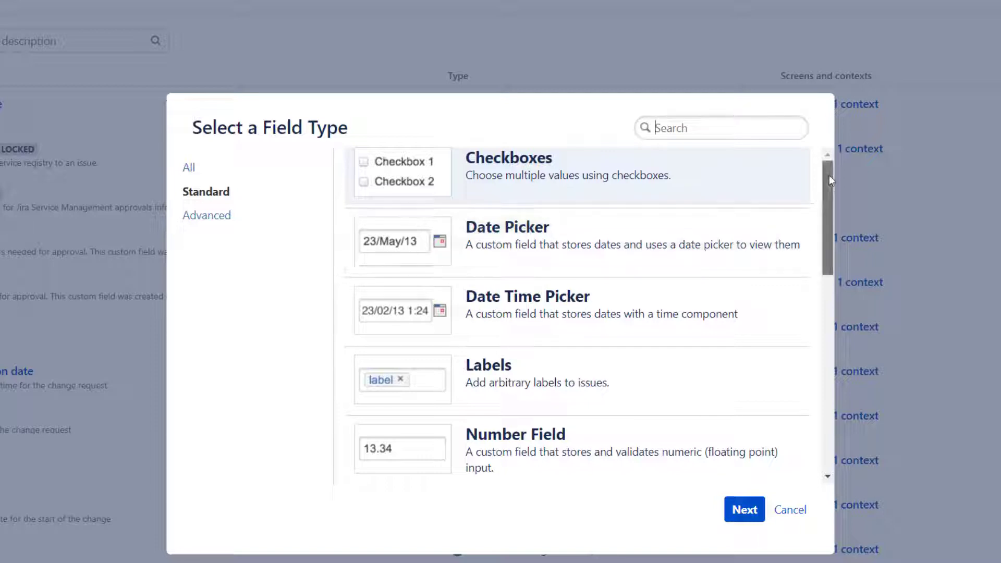
mouse_move(829, 175)
left_mouse_down()
mouse_move(841, 207)
mouse_move(834, 174)
left_mouse_up()
left_click(532, 241)
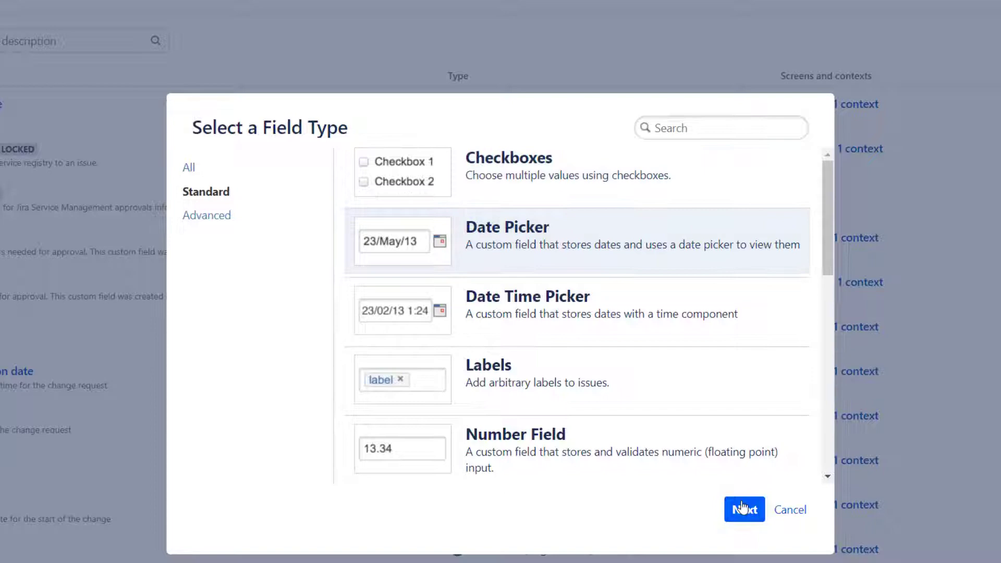
left_click(730, 507)
type("Project Start Date")
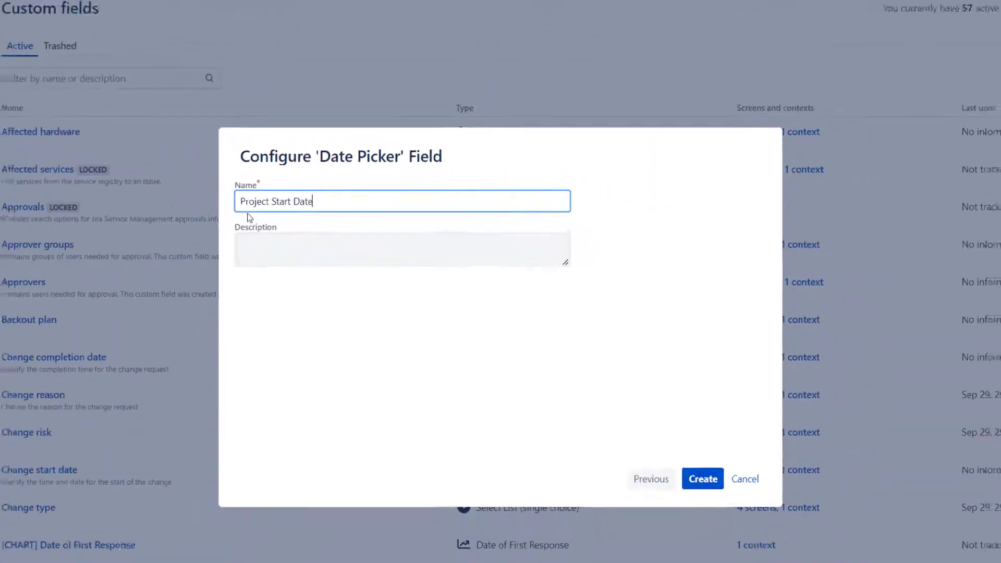
left_click(703, 478)
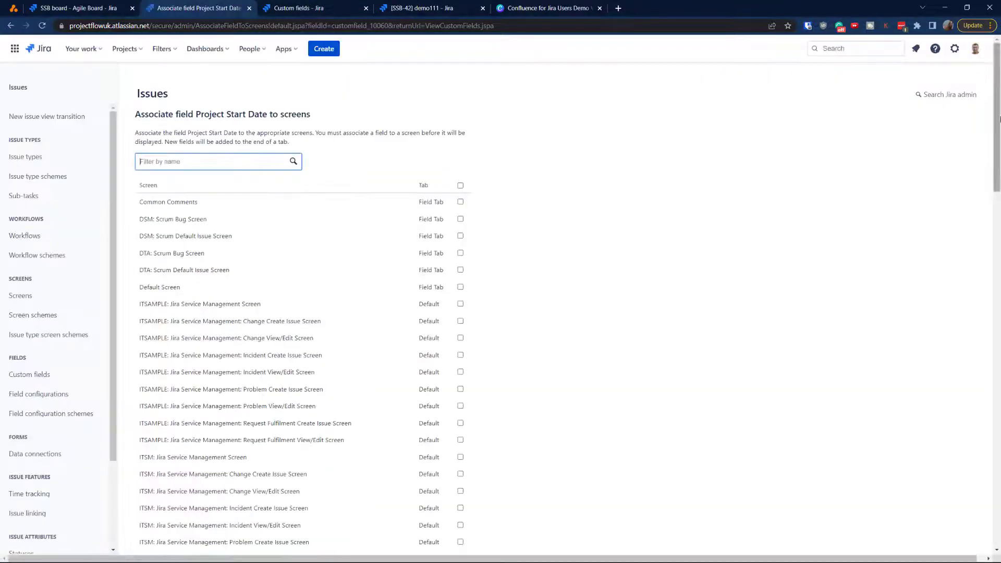
Cancel screen association to return to the Custom fields list, now 58 fields.
left_click_drag(999, 89, 999, 447)
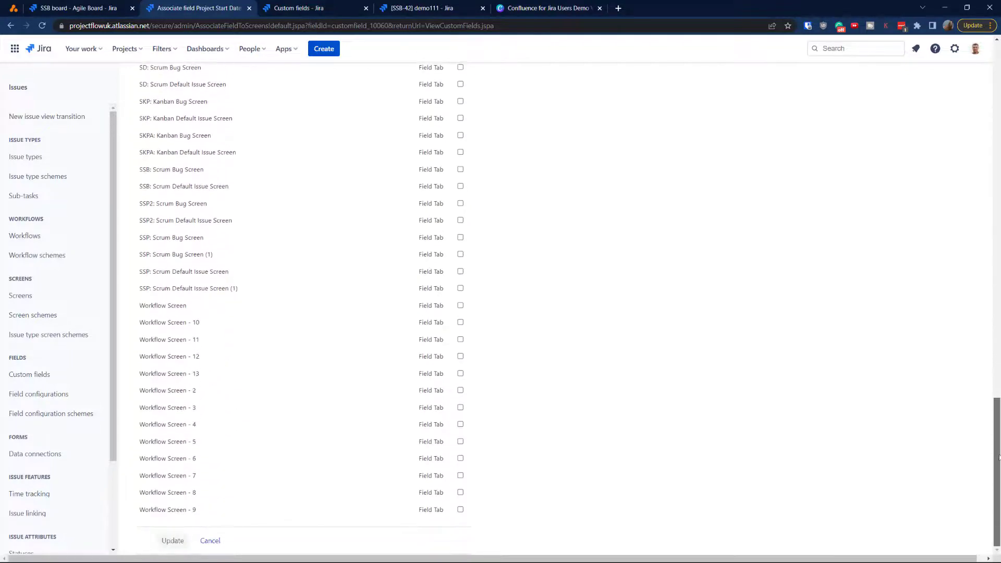
left_click(210, 541)
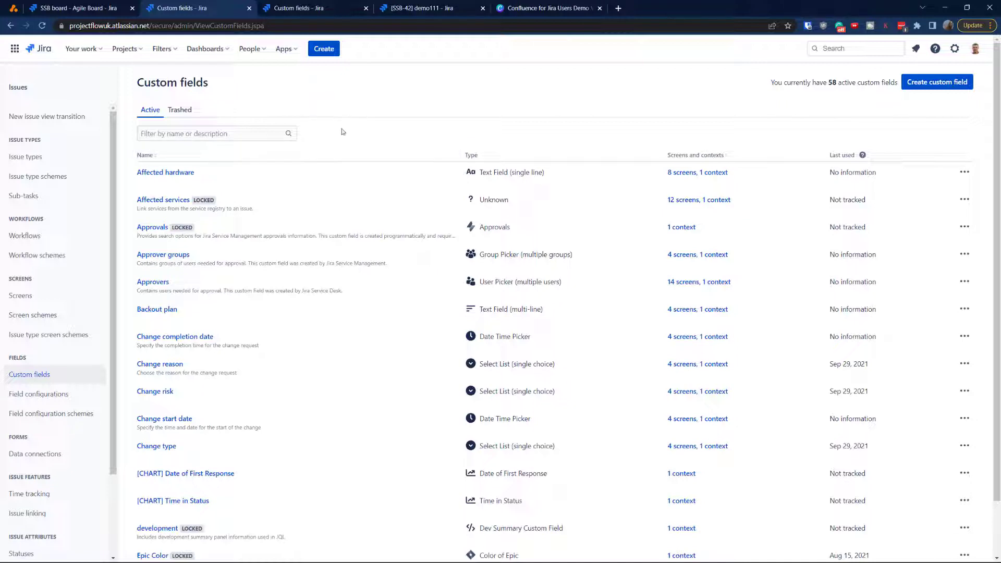
Filter custom fields by 'Project Start Date', then open Sample Scrum Project B's project settings.
left_click(219, 133)
key("ctrl+v")
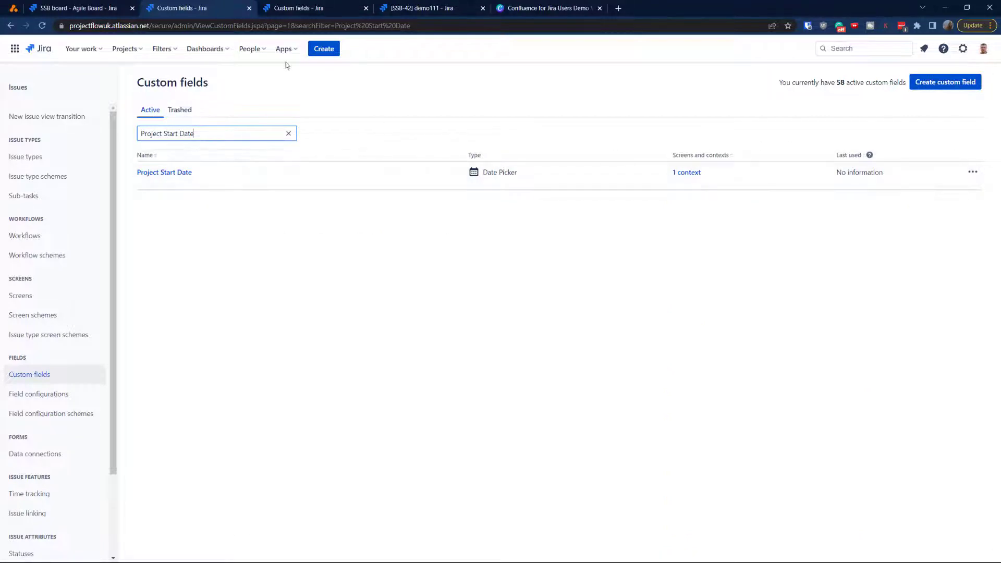
left_click(87, 9)
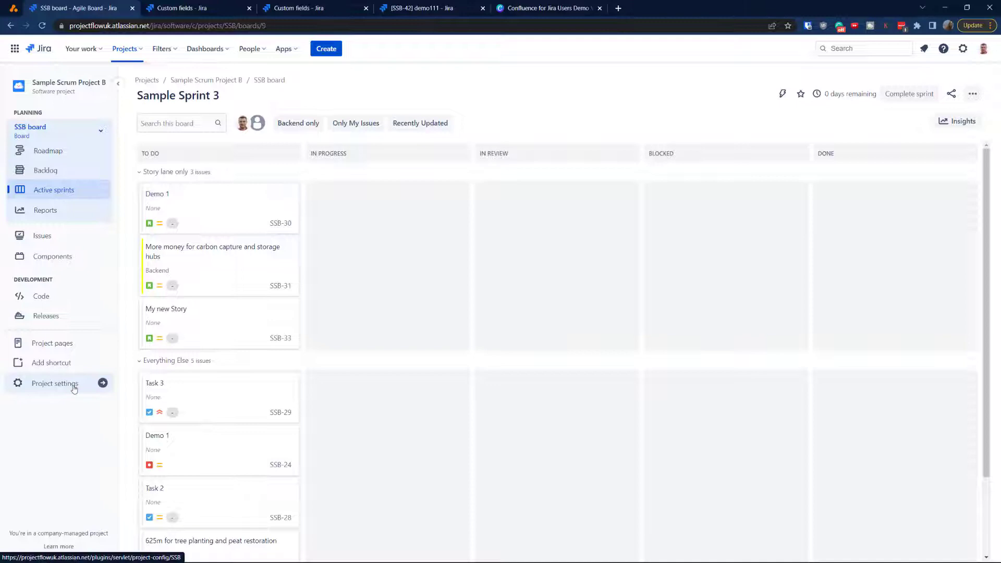
left_click(56, 383)
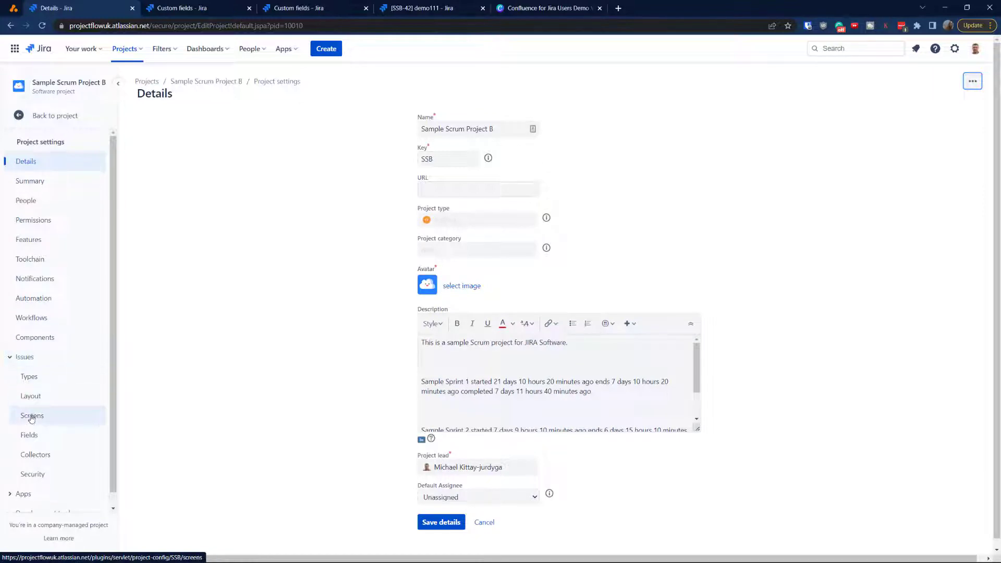
Open Screens and expand the SSB: Scrum Default and SSB: Scrum Bug screen schemes.
left_click(32, 417)
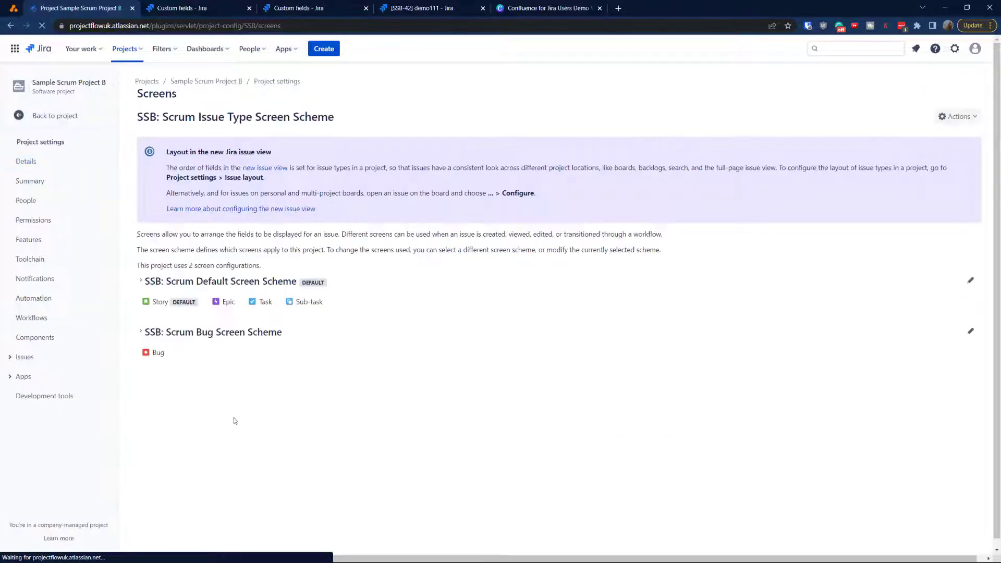
left_click(141, 281)
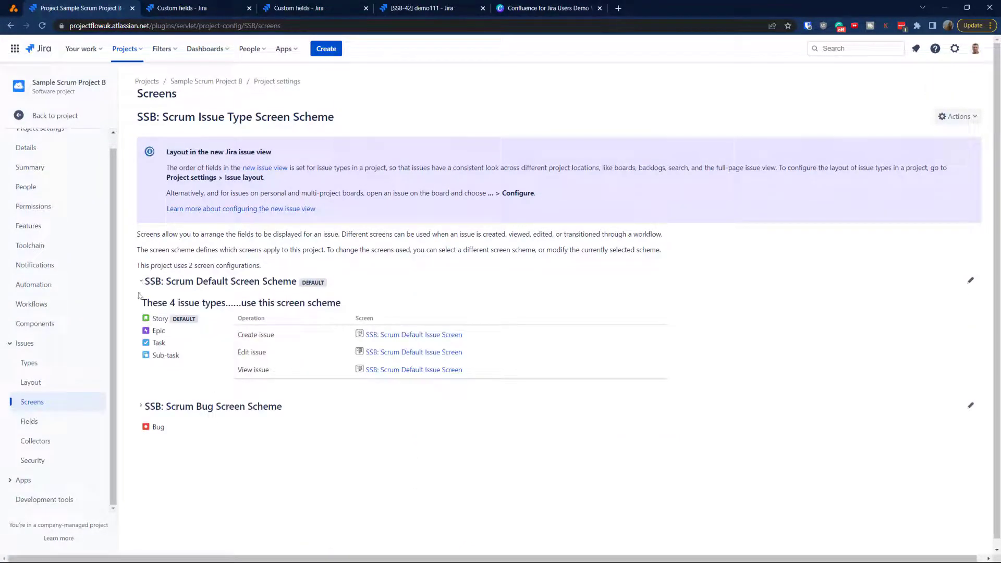
left_click(141, 406)
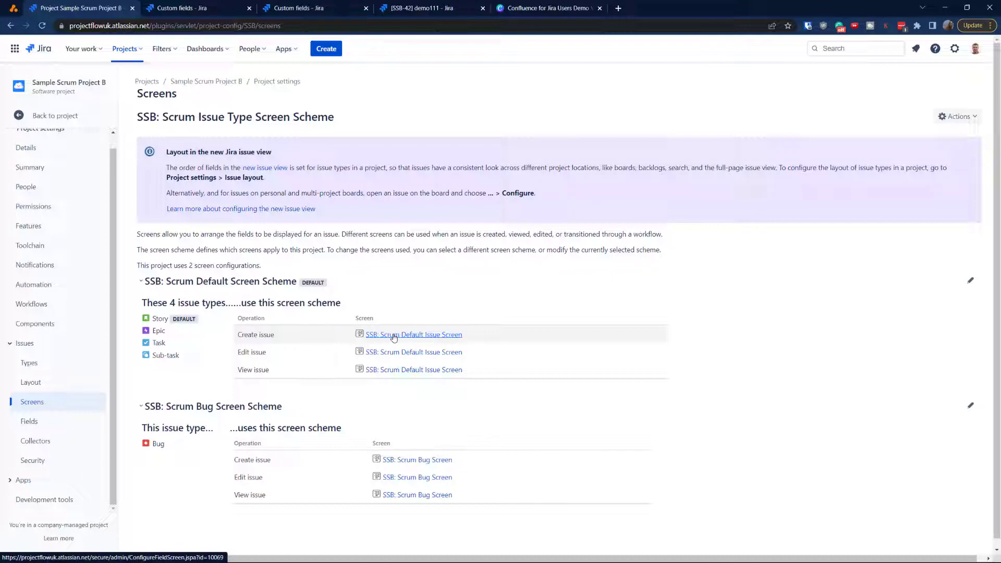
Add Project Start Date to the SSB: Scrum Default Issue Screen, moved just below Due date.
left_click(394, 336)
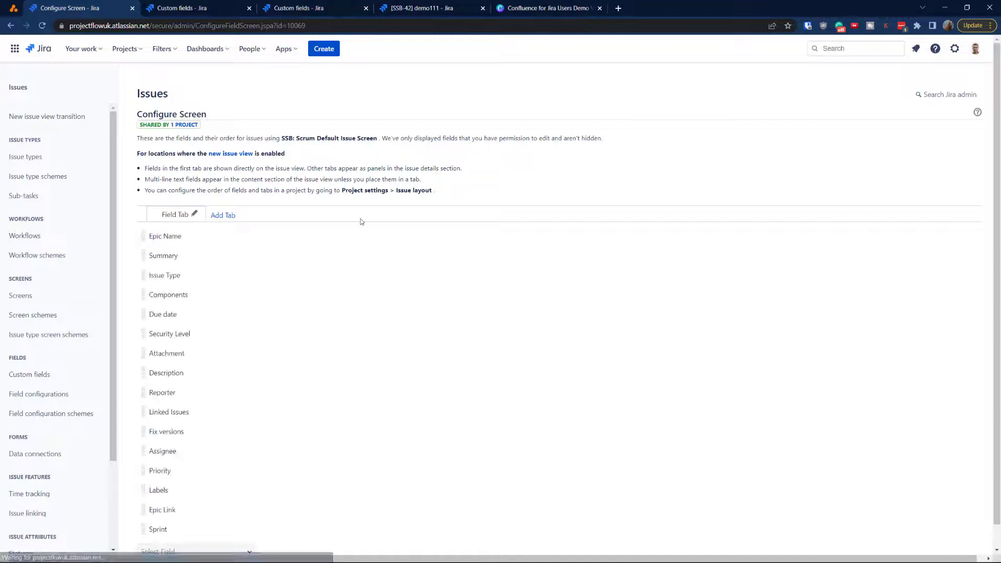
scroll(346, 241, "down", 2)
left_click(209, 527)
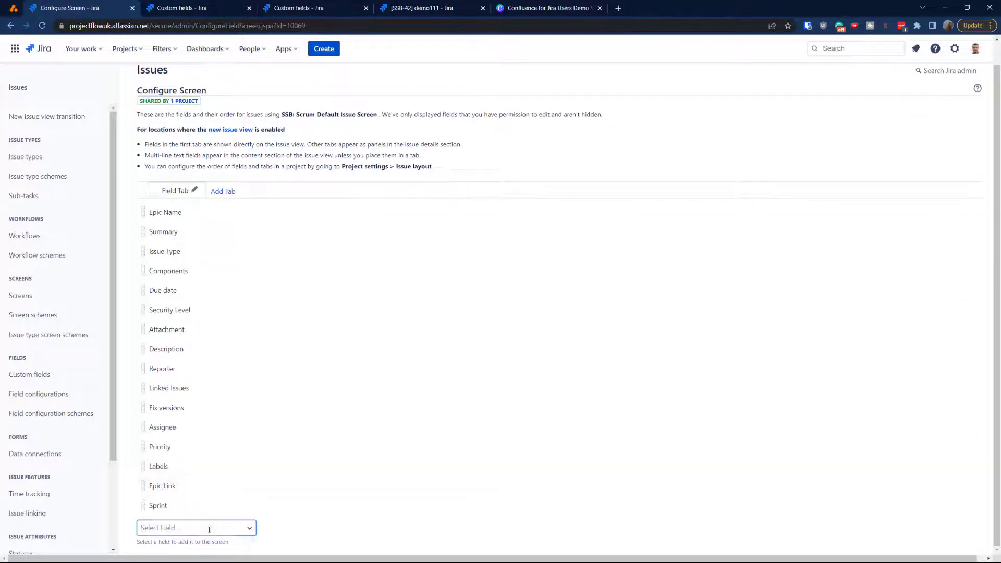
type("Project Start Date")
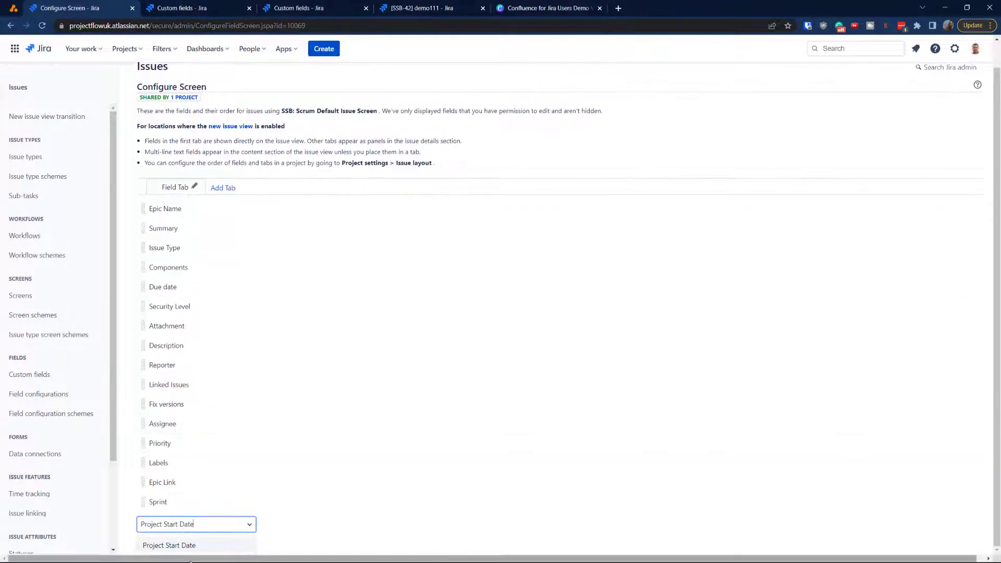
left_click(172, 547)
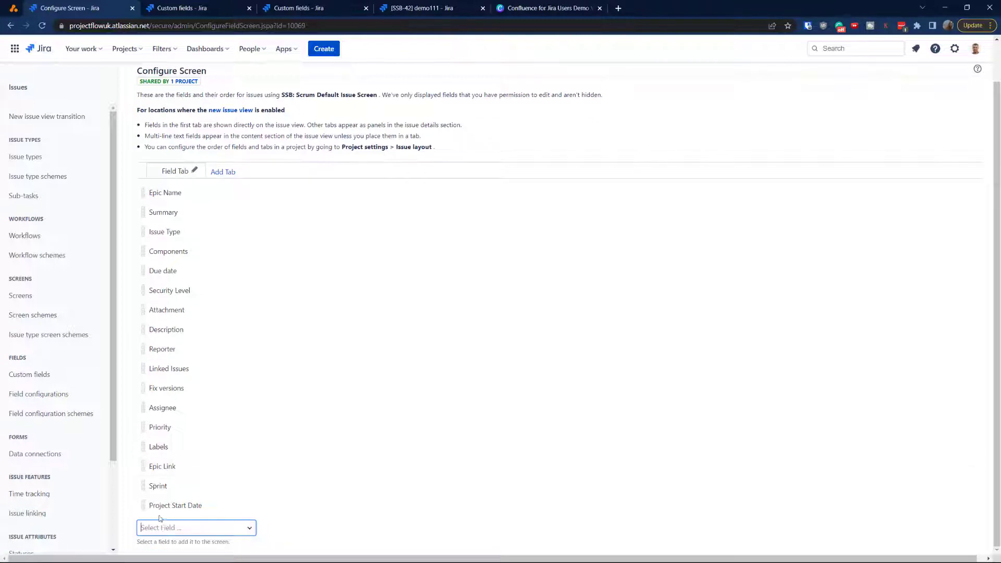
left_click_drag(143, 506, 166, 295)
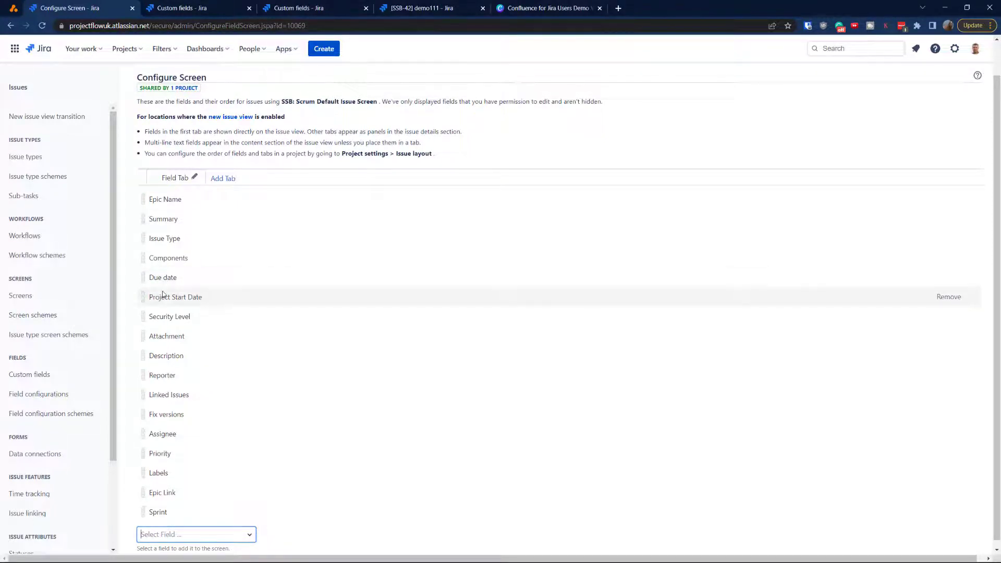
Go to the Sample Scrum Project B backlog via the Projects list.
left_click(191, 8)
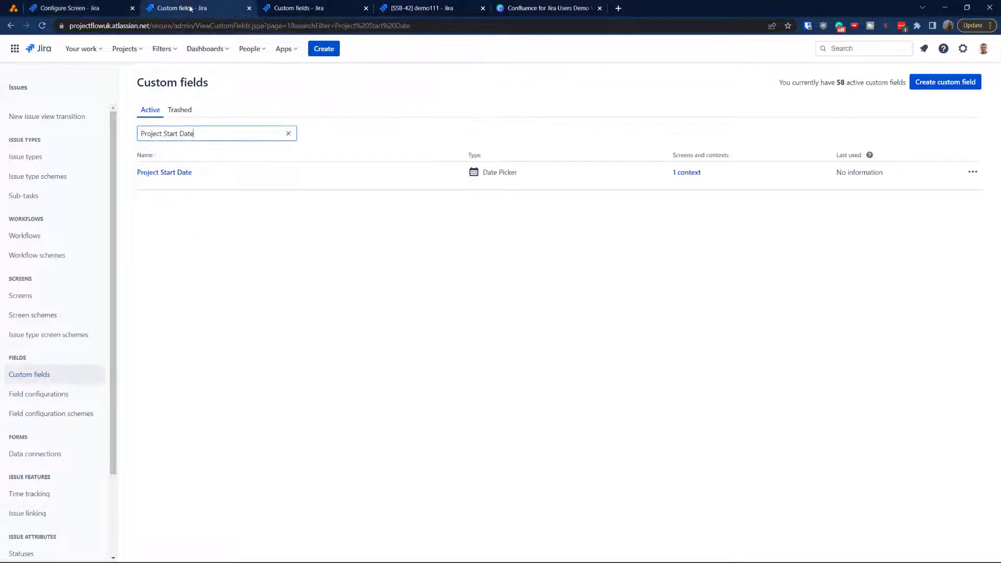
left_click(125, 48)
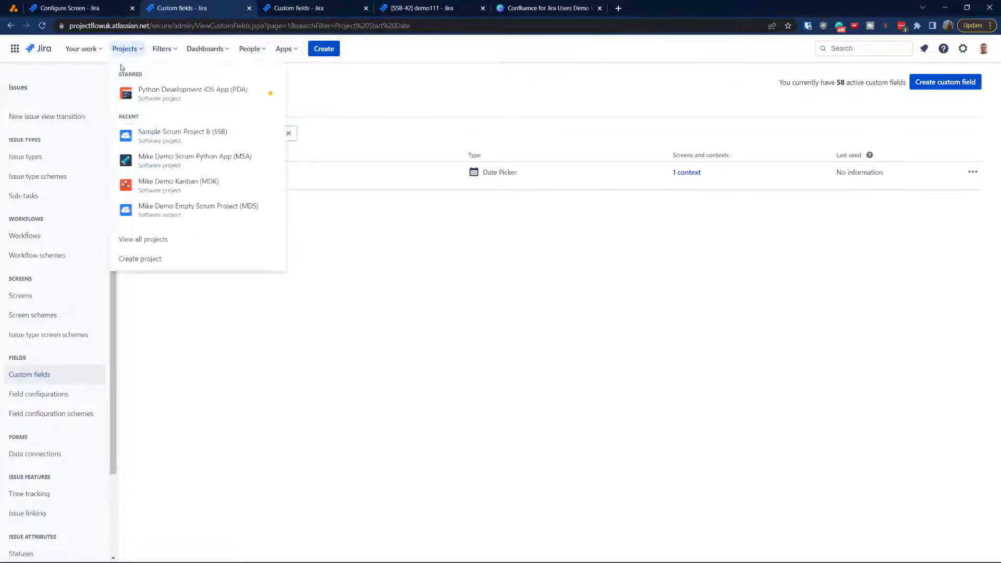
left_click(131, 137)
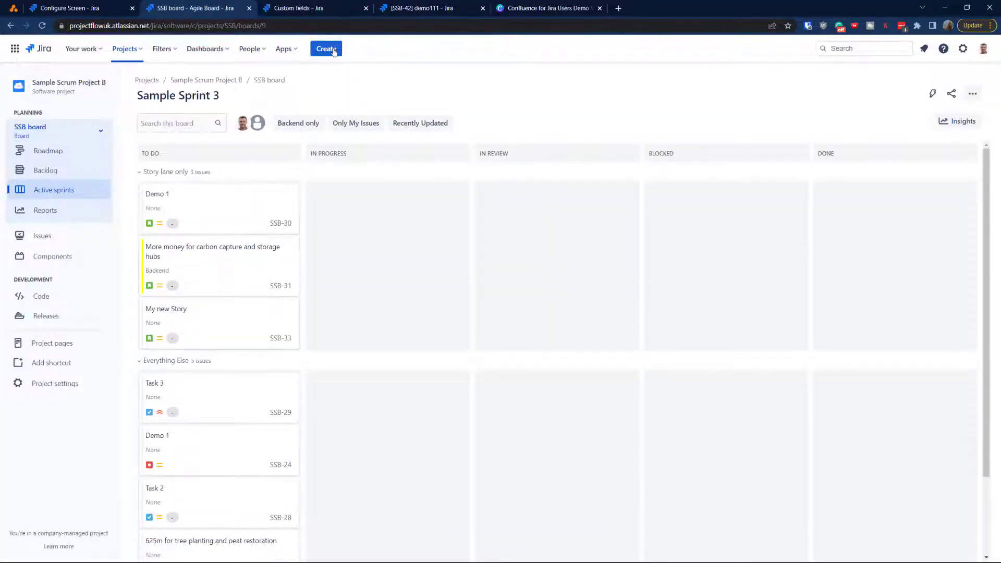
left_click(45, 170)
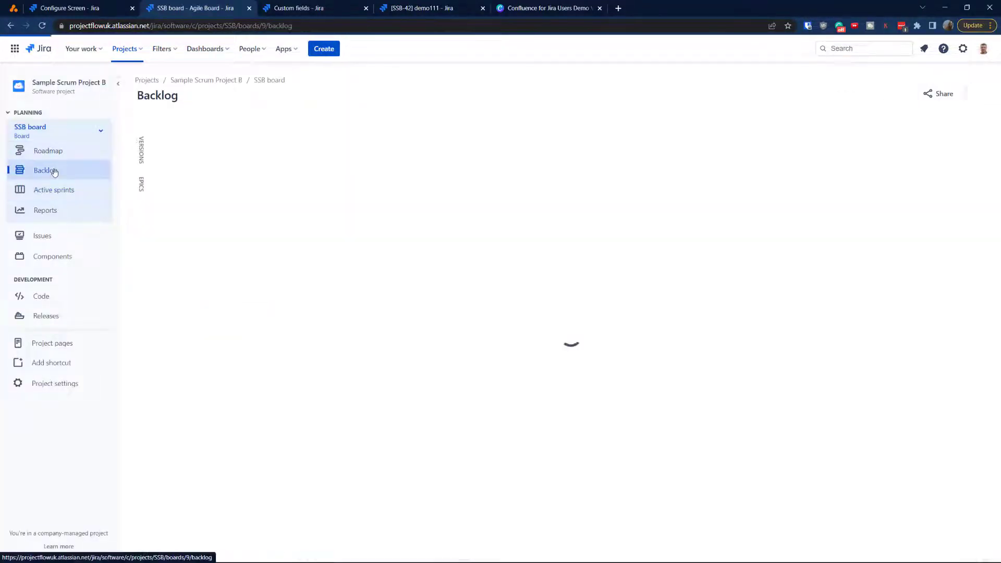
Start a new issue and set its Project Start Date to 5/3/2022 from the calendar.
left_click(328, 50)
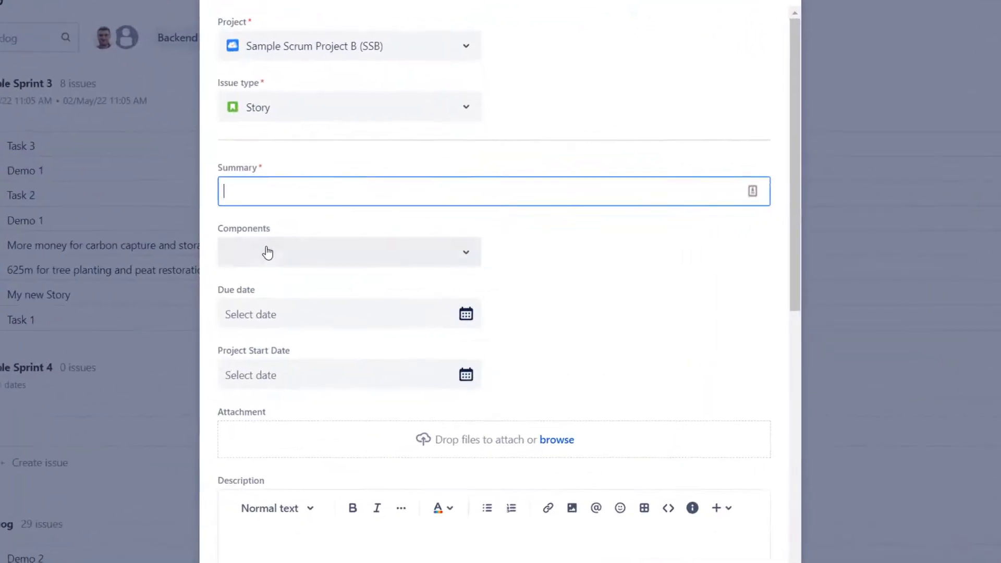
left_click(466, 375)
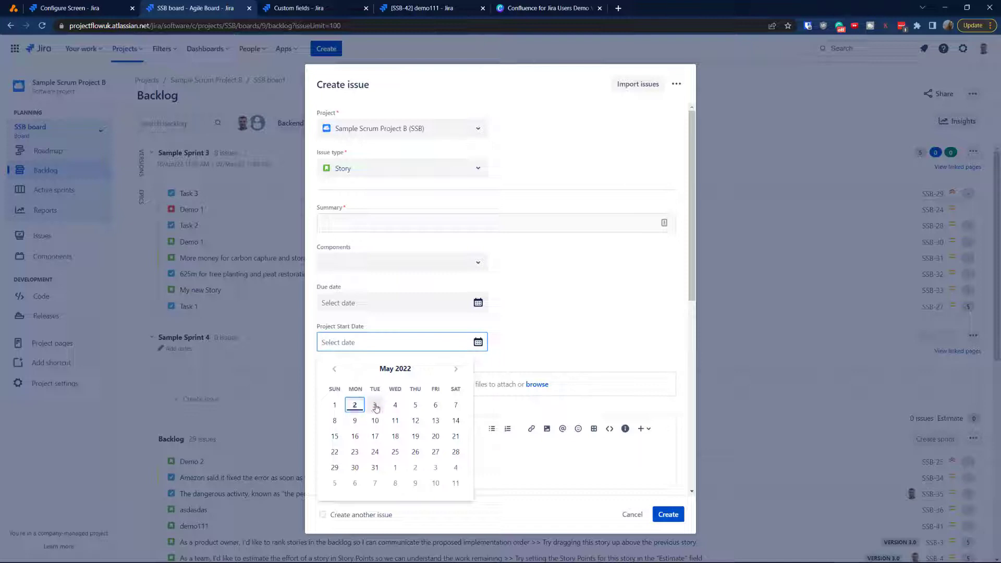
left_click(375, 406)
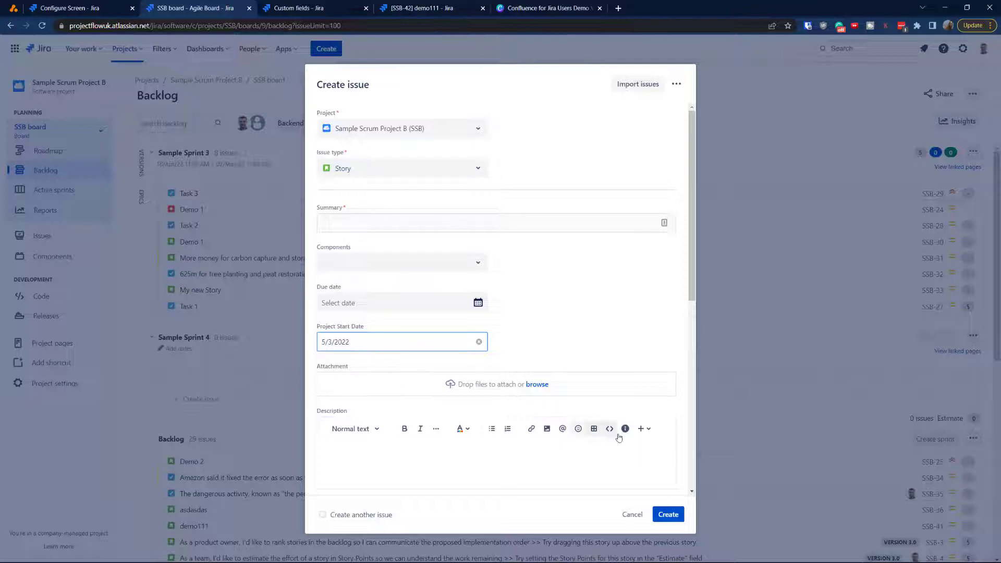
Keep the draft new issue instead of discarding it and return to the Jira overview.
left_click(633, 515)
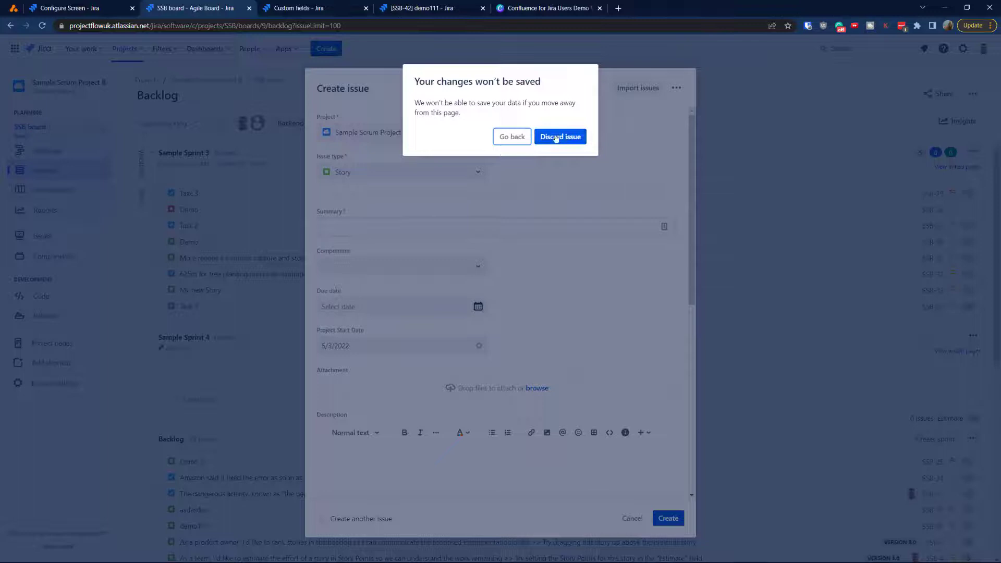
left_click(516, 139)
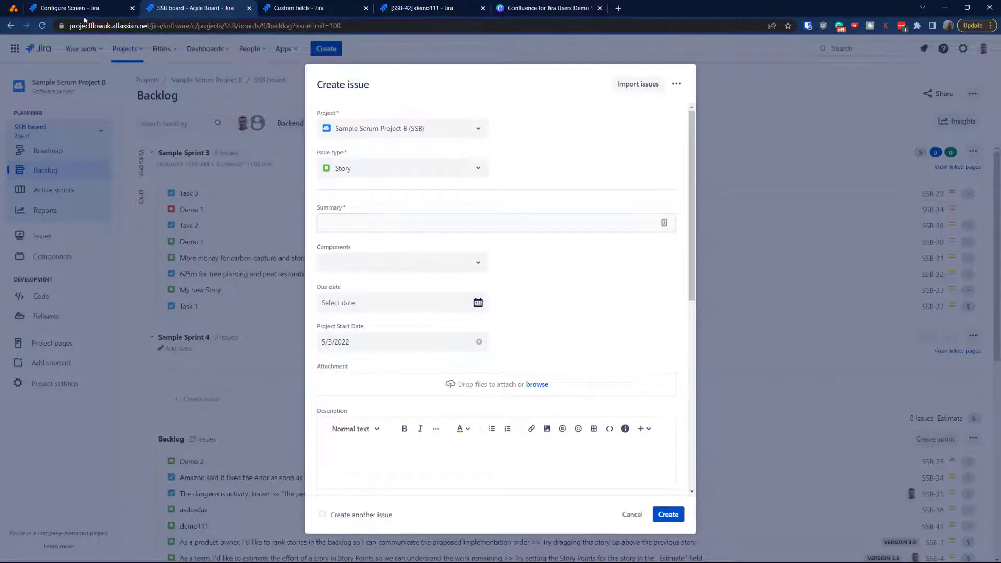
left_click(292, 8)
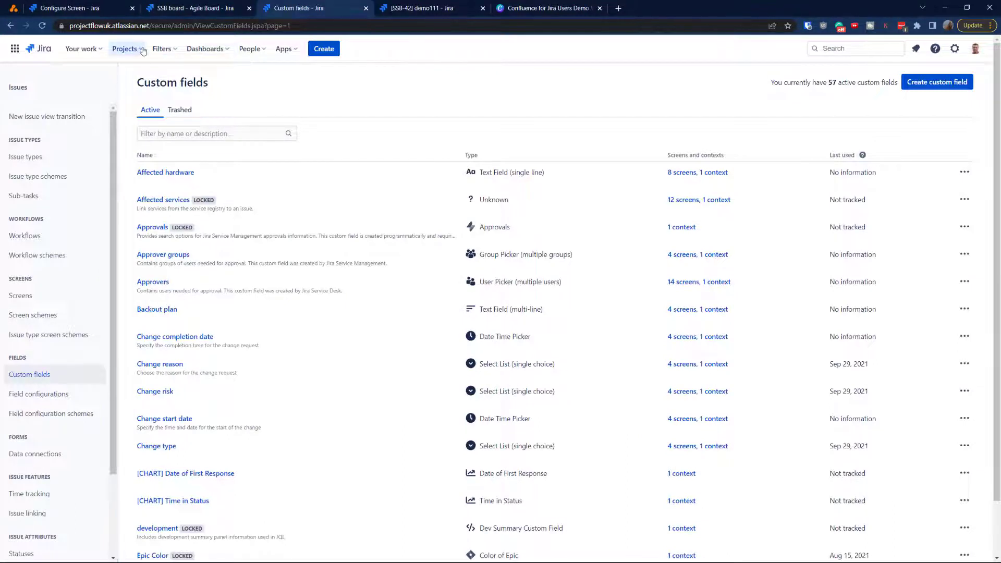
left_click(99, 53)
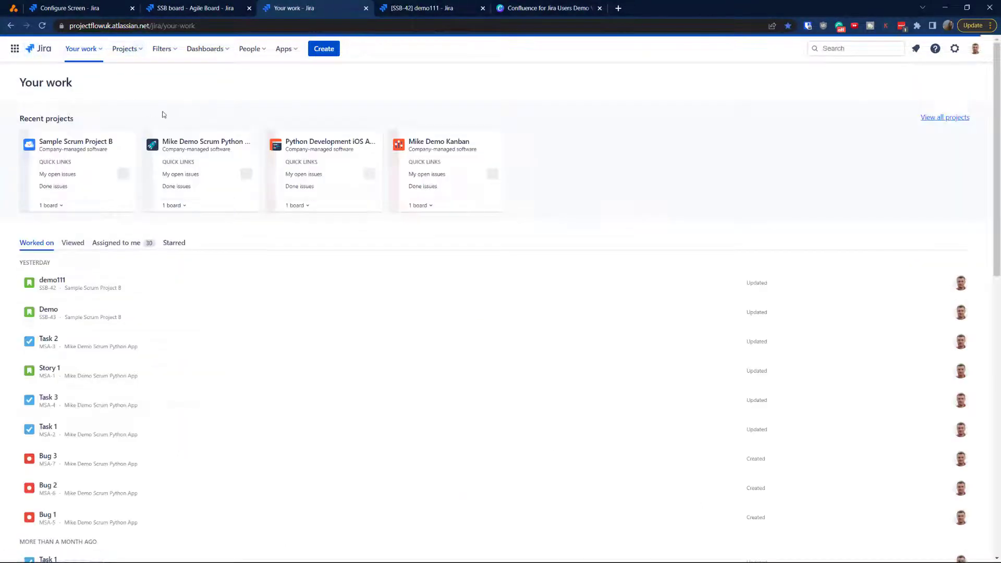
Open the Custom fields admin page via Find Actions ('cus') and copy 'Department' from the notes.
key("period")
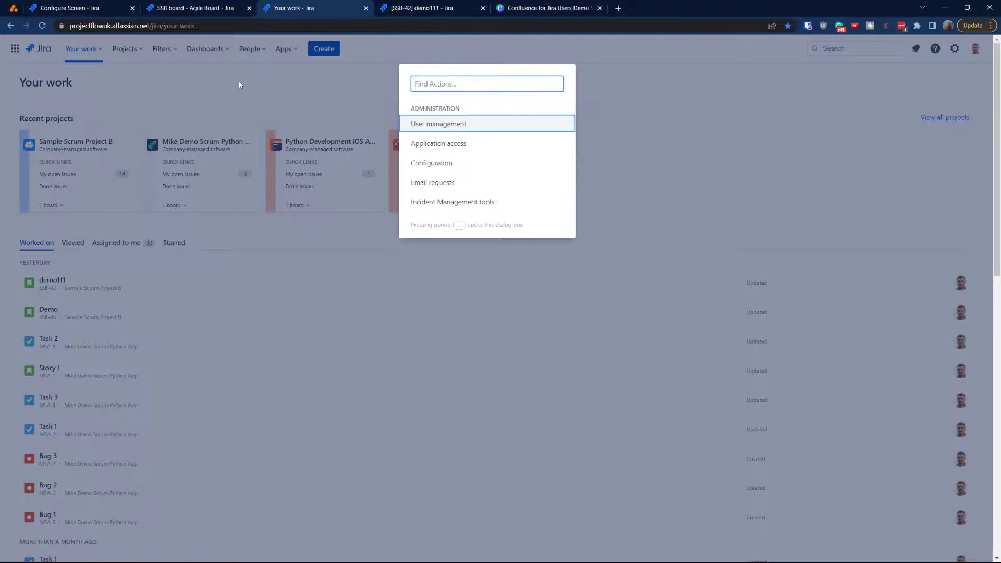
type("cus")
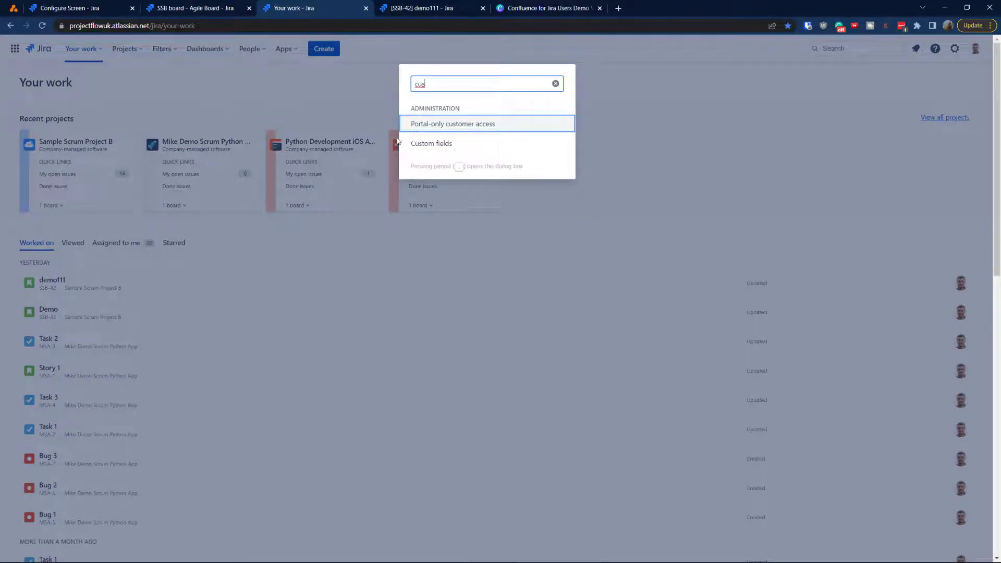
left_click(425, 145)
key("alt+Tab")
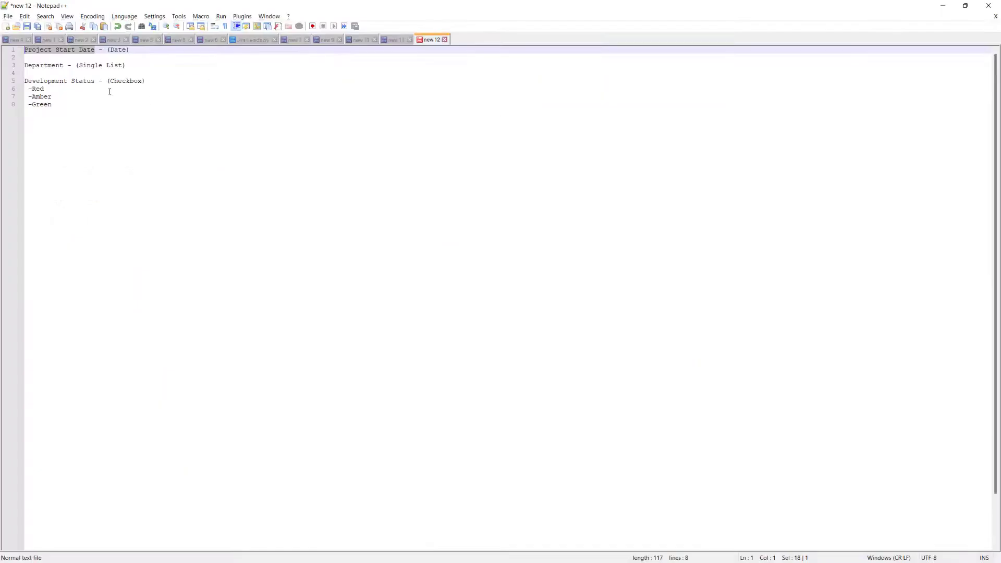
double_click(47, 66)
key("ctrl+c")
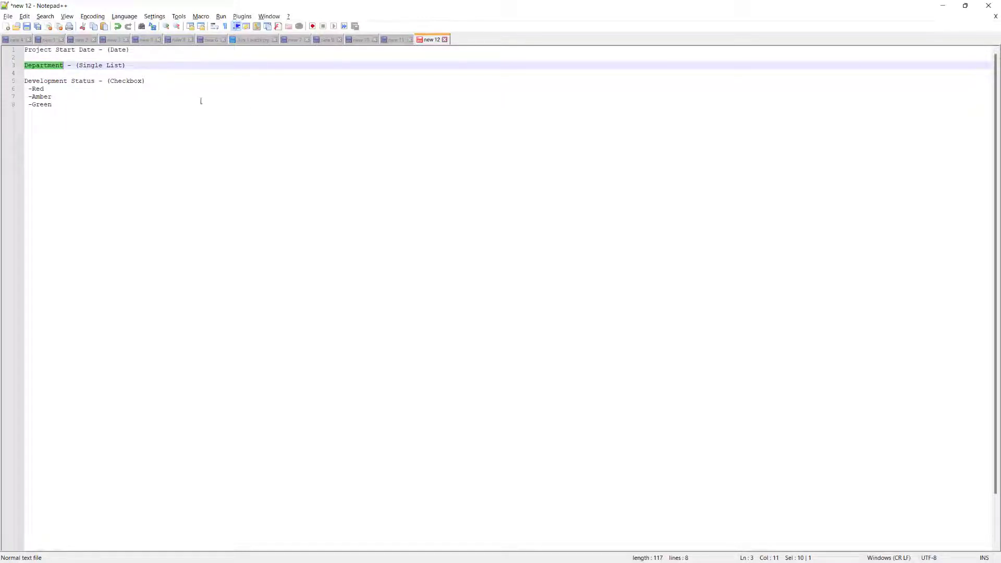
key("alt+Tab")
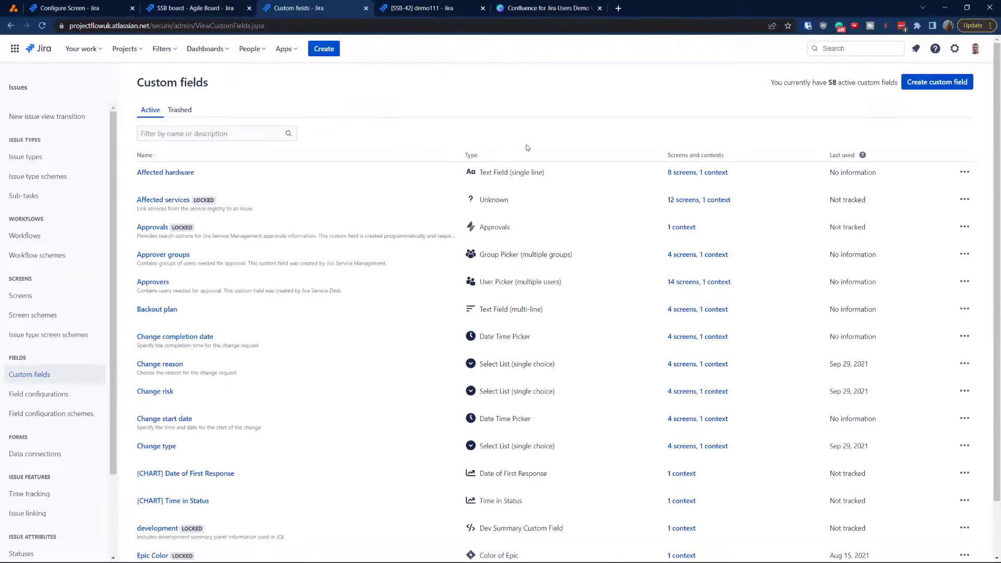
Paste 'Department' into the custom fields name filter to check for an existing field.
left_click(145, 130)
key("ctrl+v")
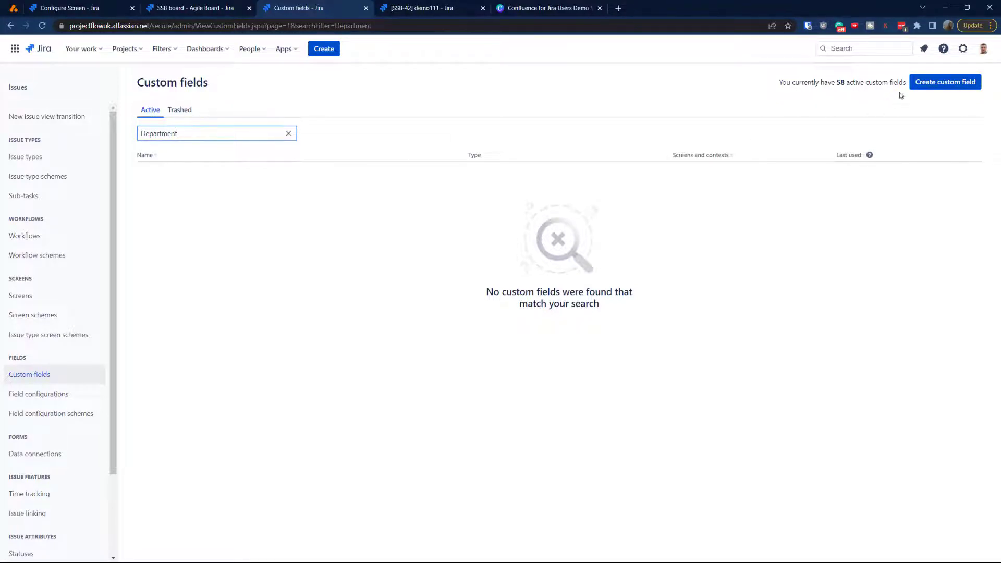
Create a Short text (plain text only) custom field named Department.
left_click(931, 88)
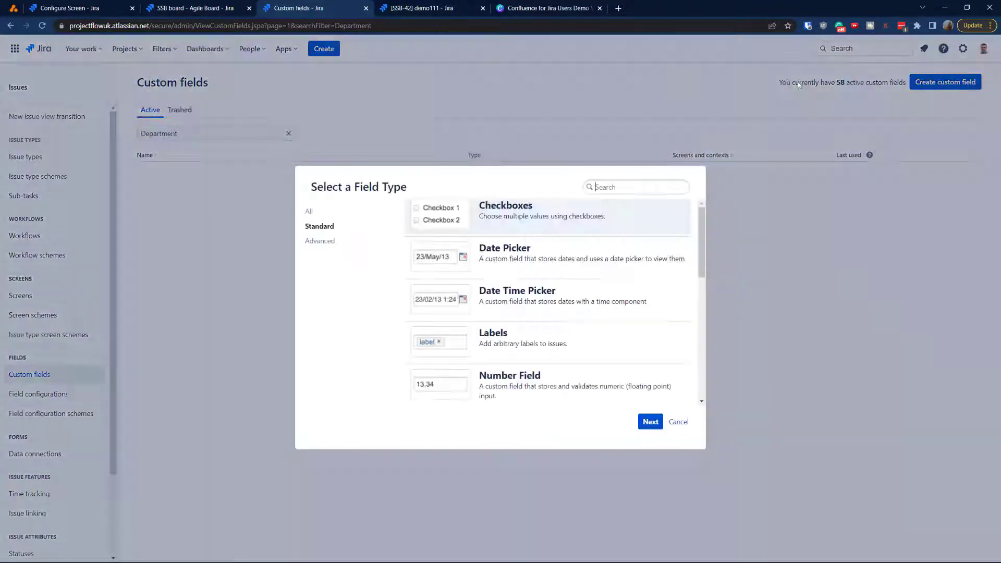
left_click_drag(836, 143, 847, 203)
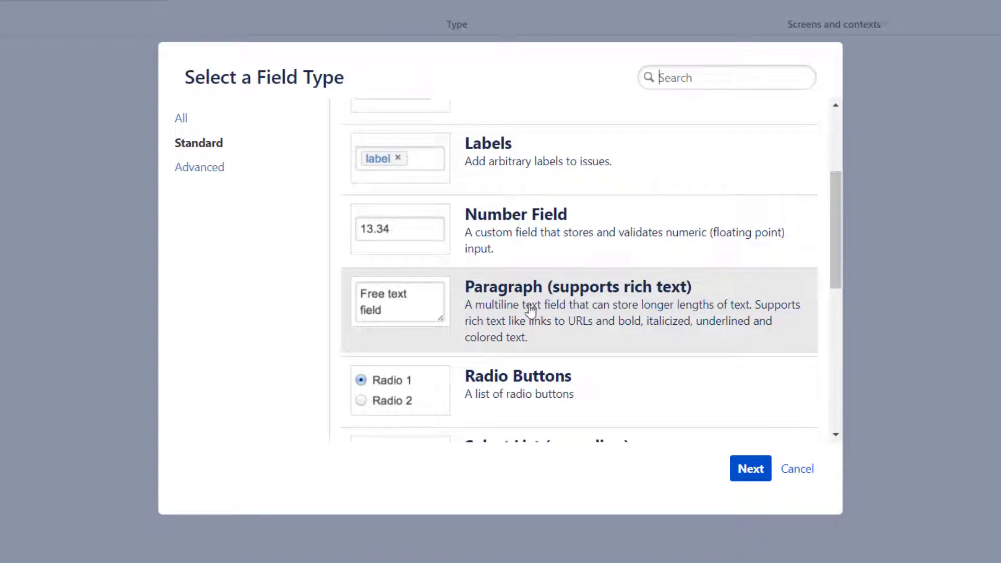
scroll(545, 308, "down", 8)
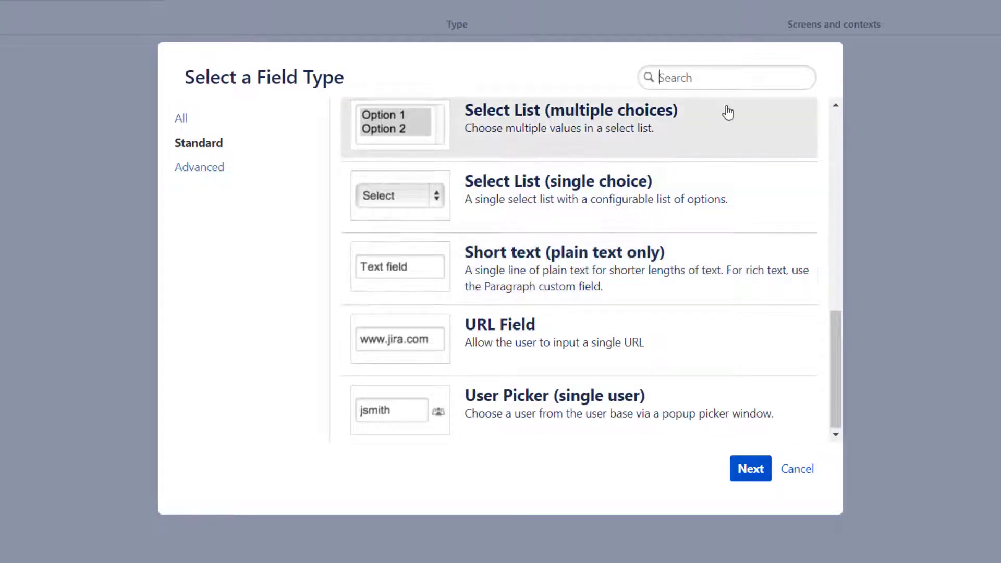
type("sing")
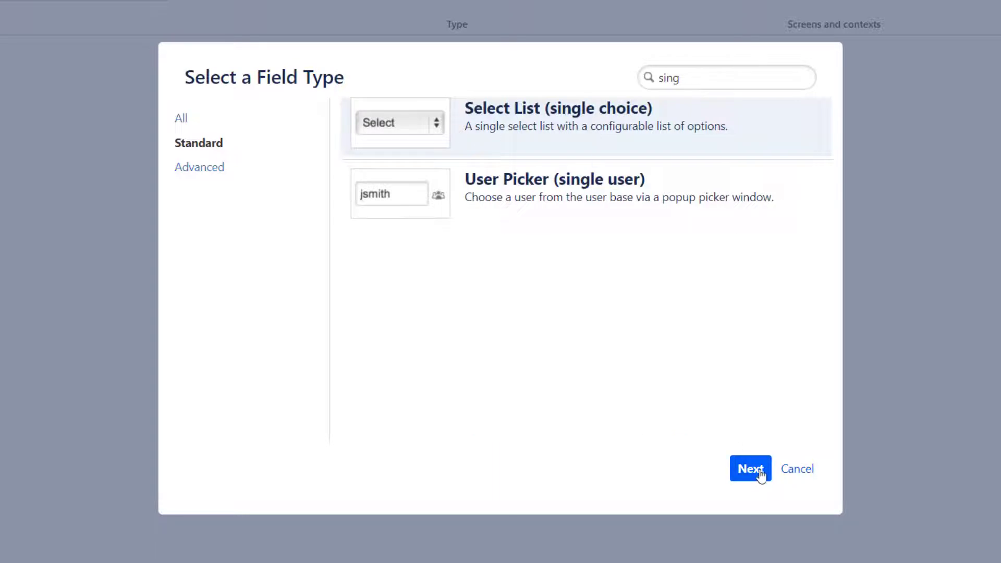
left_click_drag(754, 73, 583, 79)
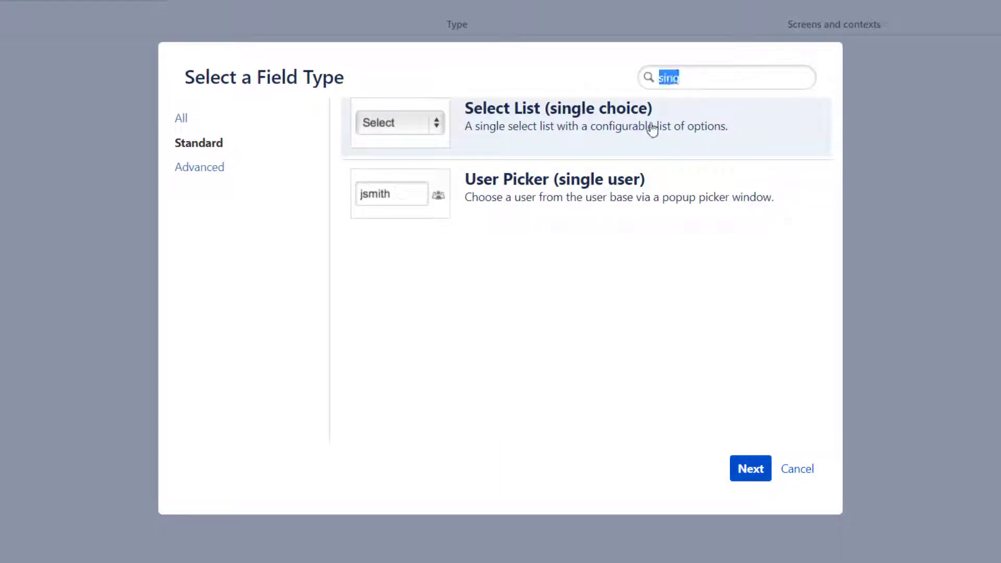
key("BackSpace")
scroll(477, 301, "down", 2)
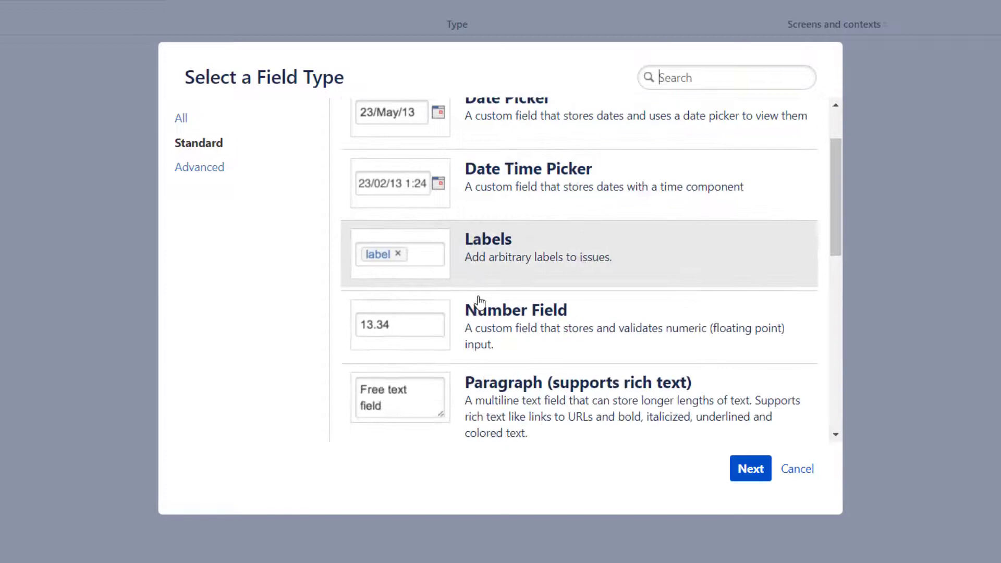
scroll(480, 301, "down", 3)
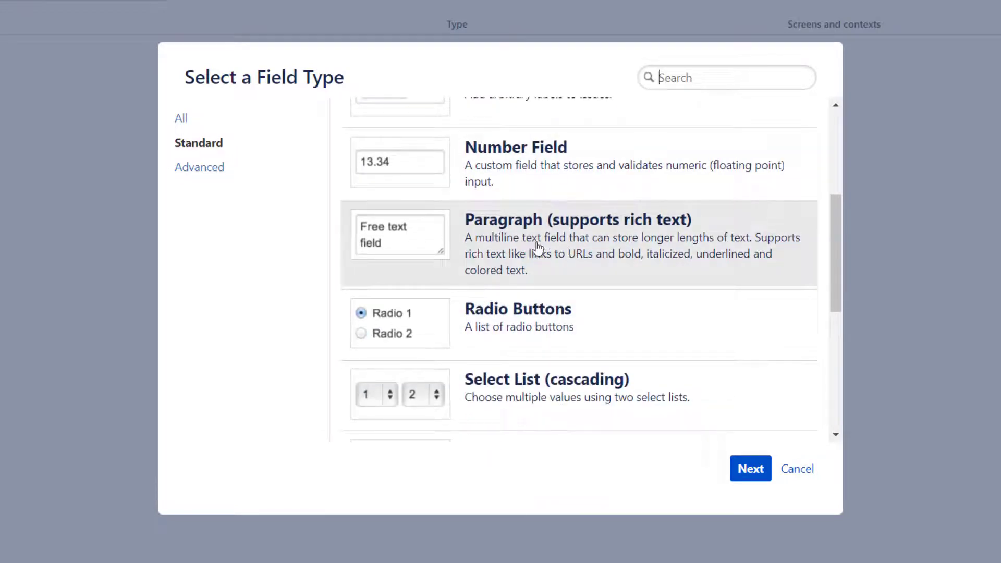
scroll(532, 324, "down", 5)
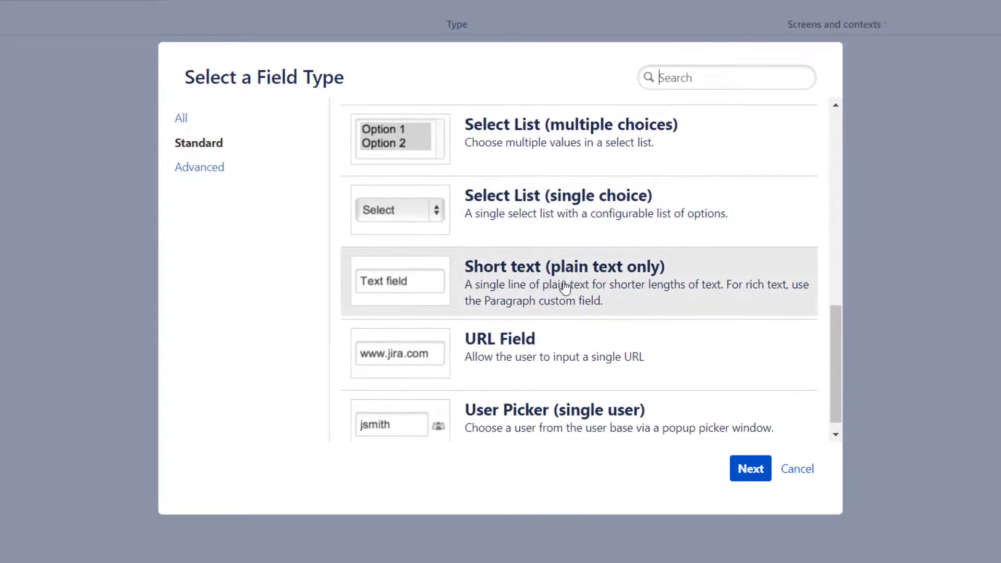
left_click(507, 286)
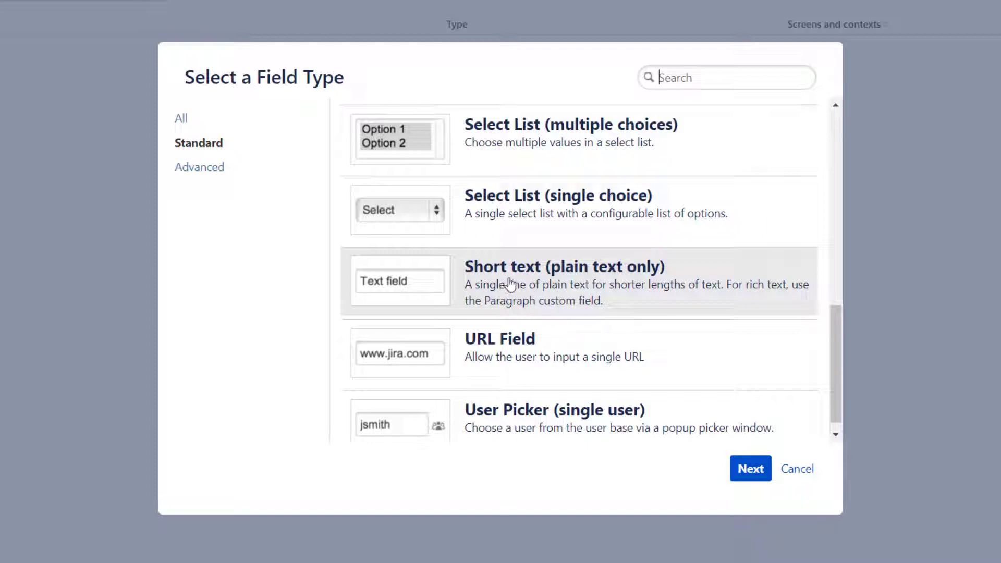
left_click(750, 469)
type("Department")
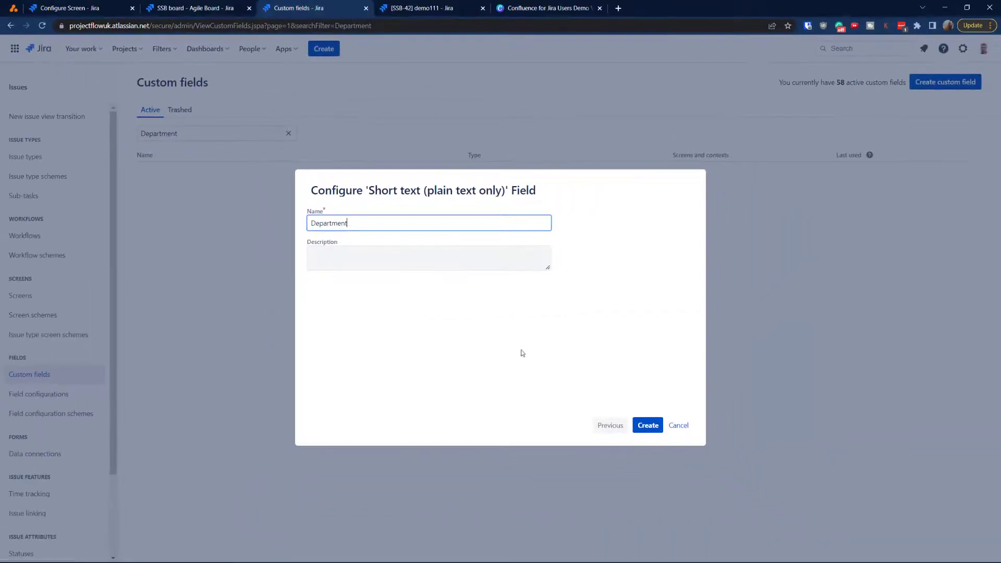
left_click(647, 425)
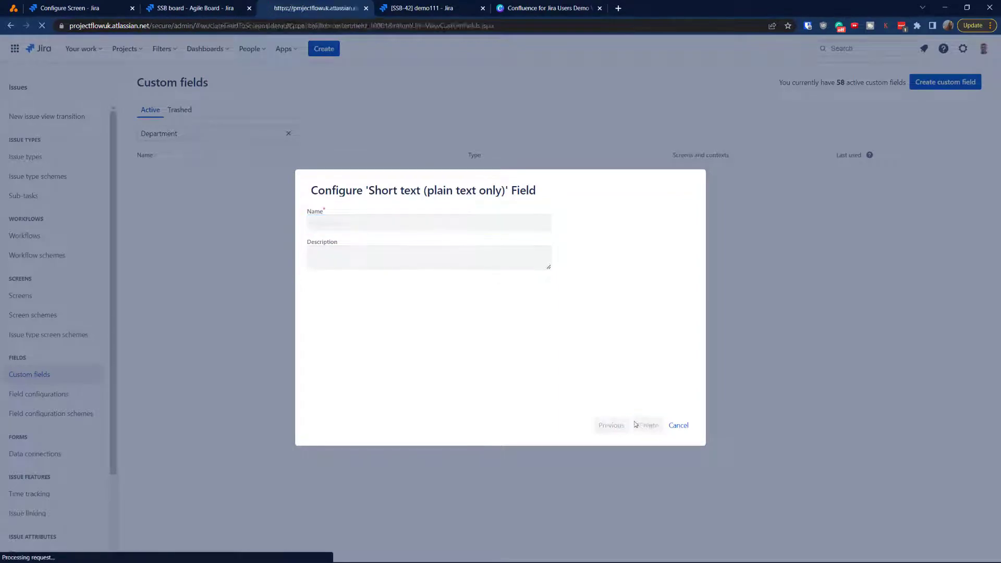
Copy 'Development Status' from the notes and click into the custom fields name filter.
scroll(506, 354, "down", 12)
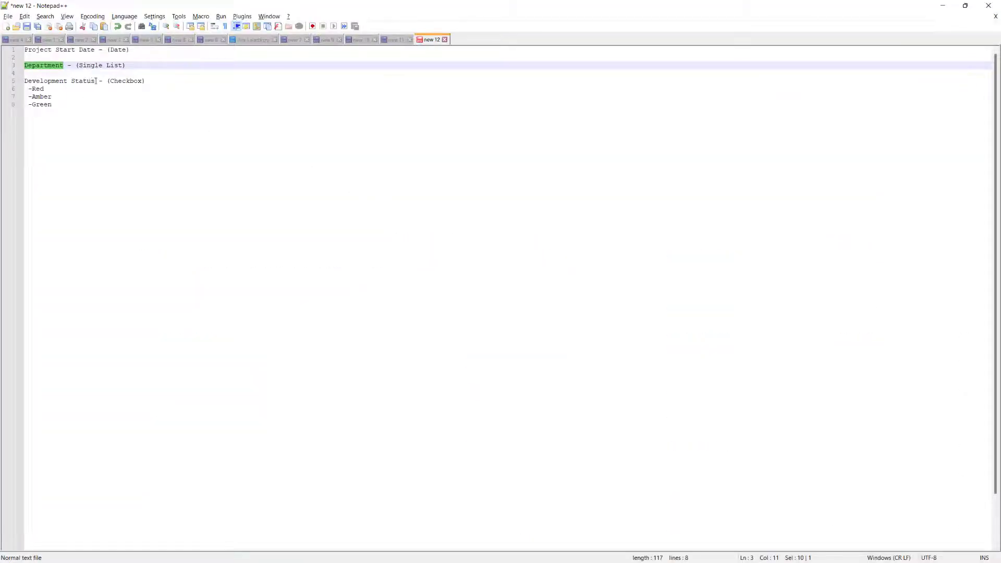
left_click_drag(95, 81, 22, 79)
key("ctrl+c")
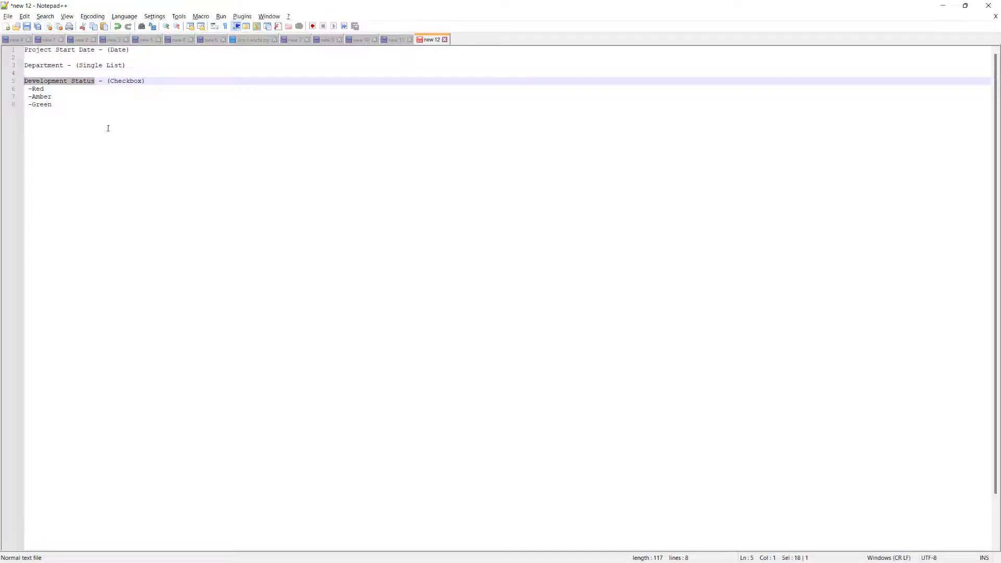
key("alt+Tab")
left_click(235, 132)
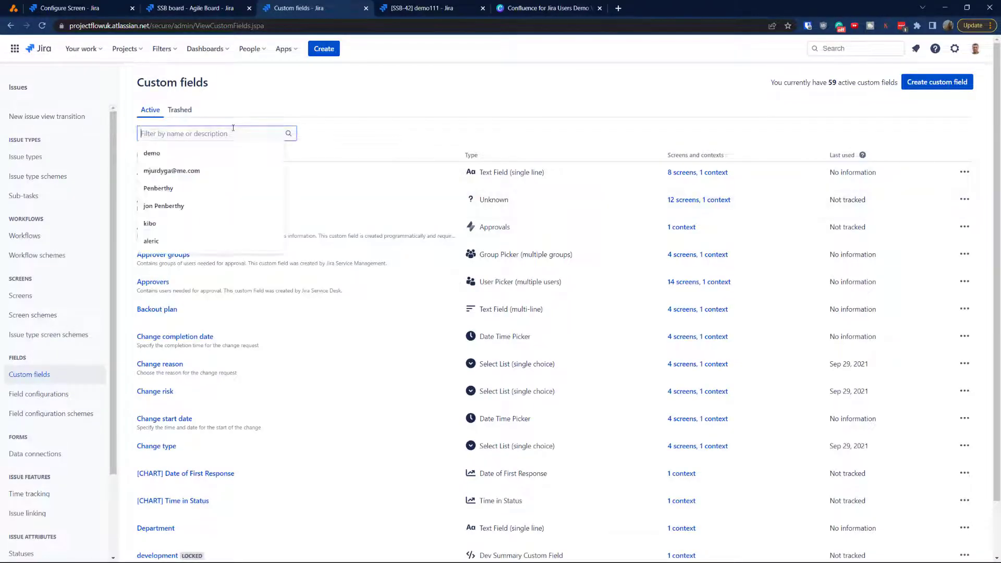
Filter for Development Status, then create it as a Checkboxes field with options Red, Amber, Green.
key("ctrl+v")
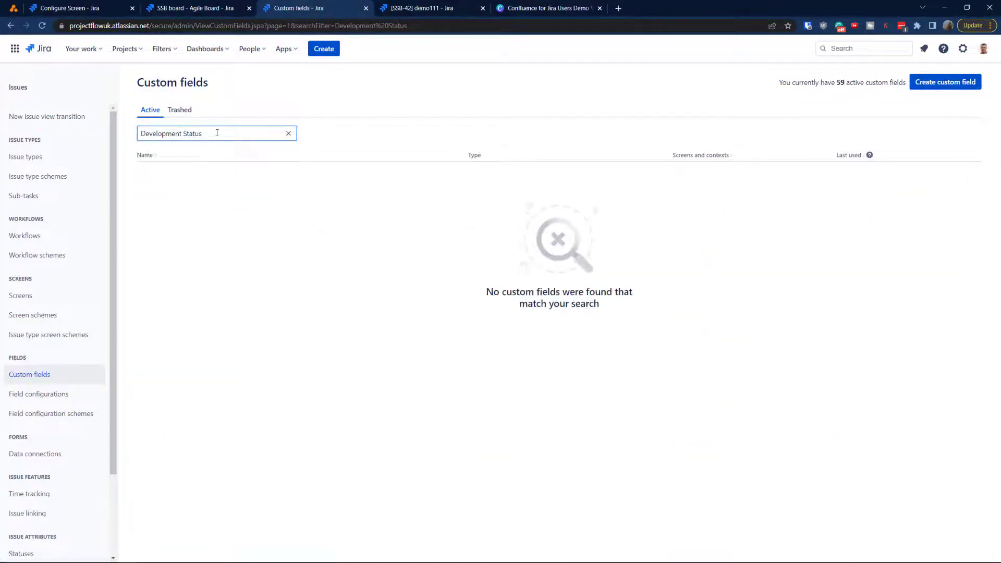
left_click(945, 82)
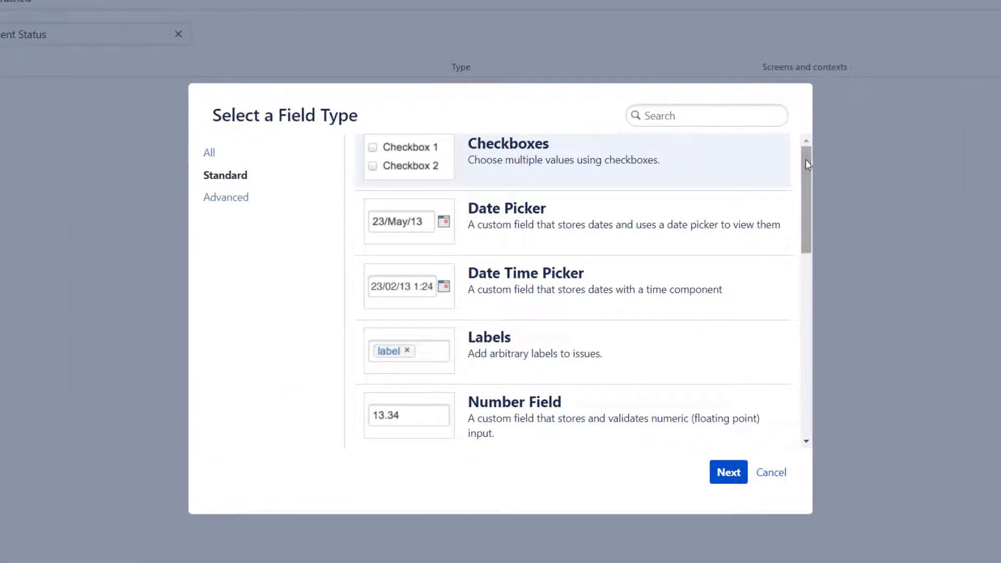
scroll(806, 164, "down", 1)
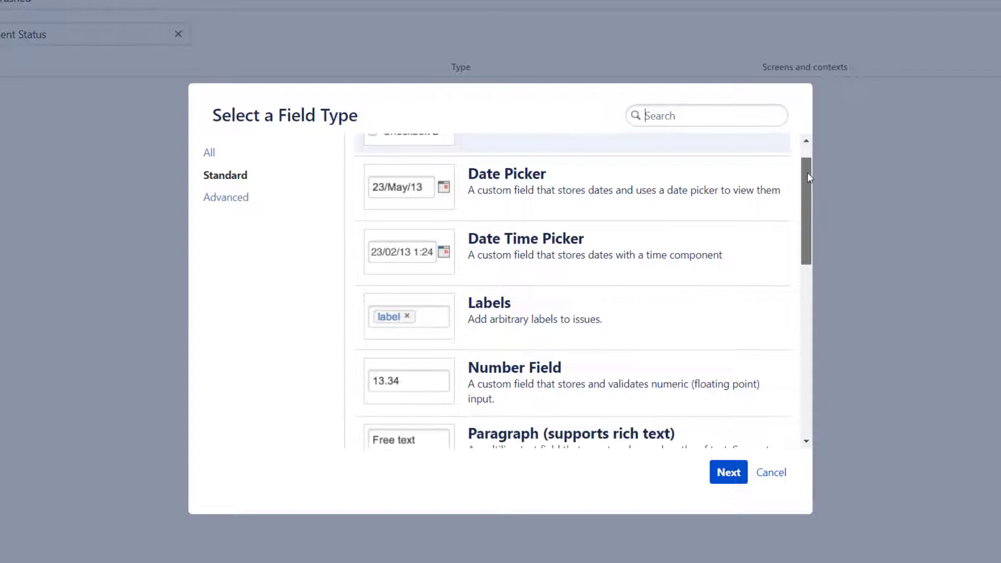
scroll(807, 172, "up", 1)
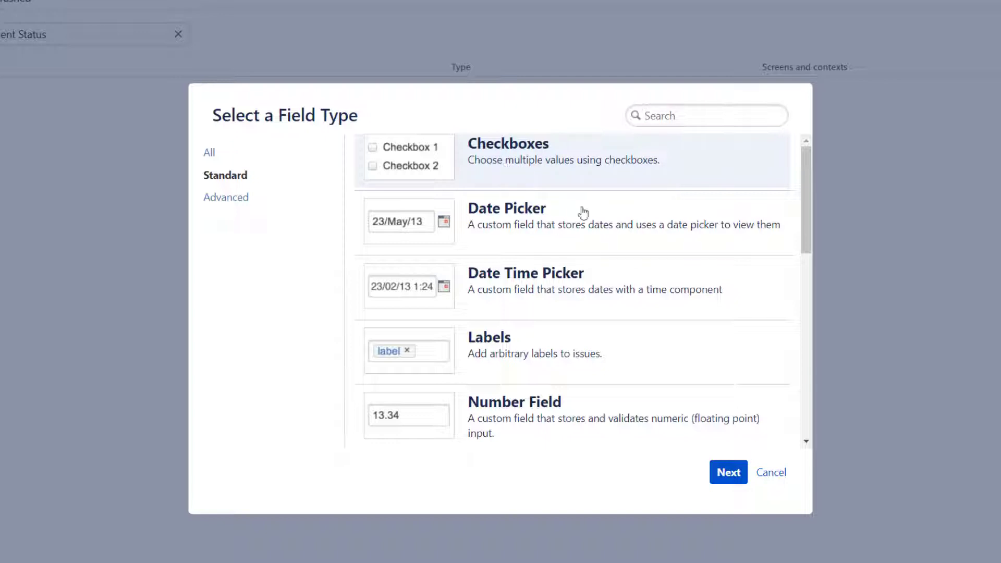
left_click(729, 472)
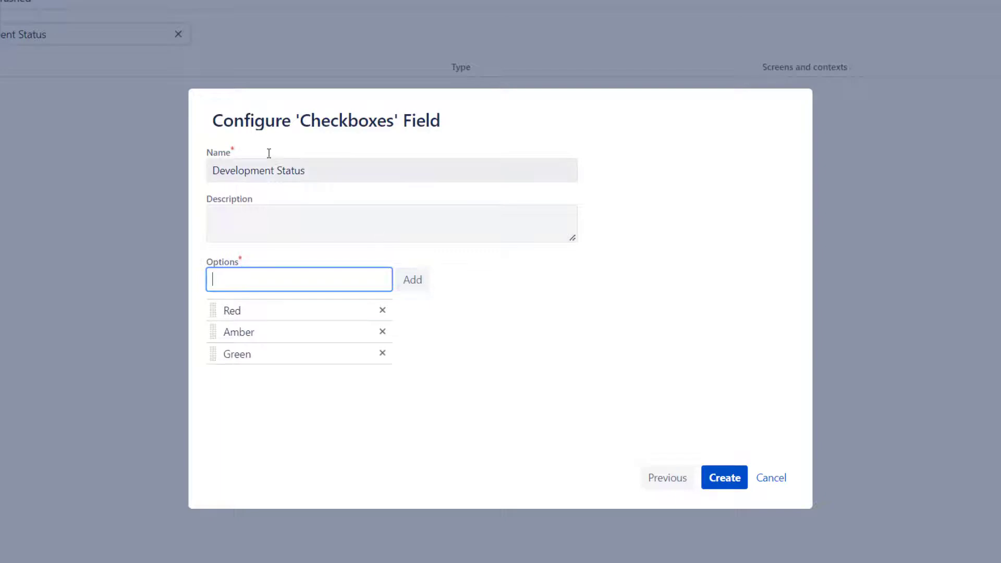
left_click(712, 482)
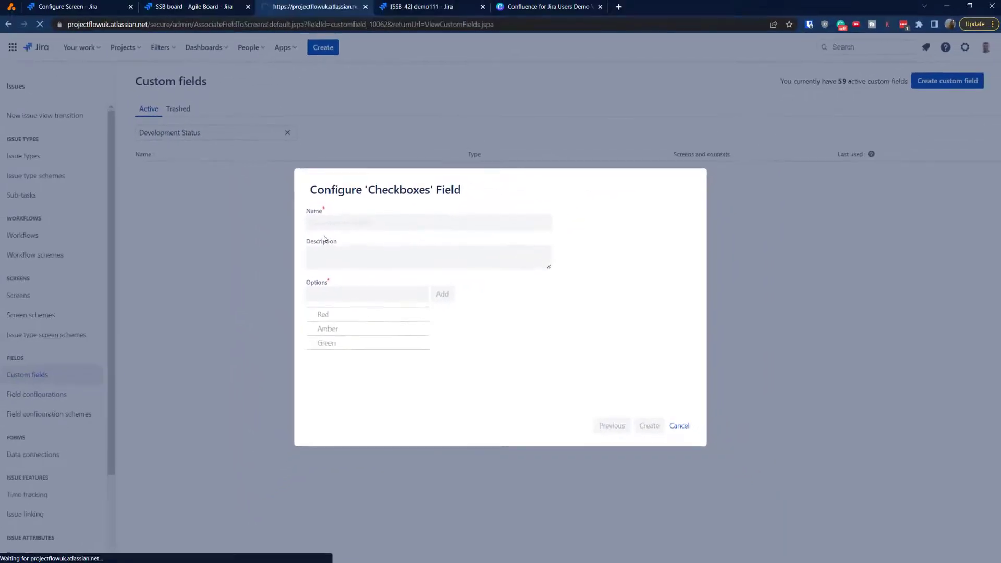
Cancel the Associate field to screens page, returning to the 60 active custom fields.
scroll(648, 208, "down", 2)
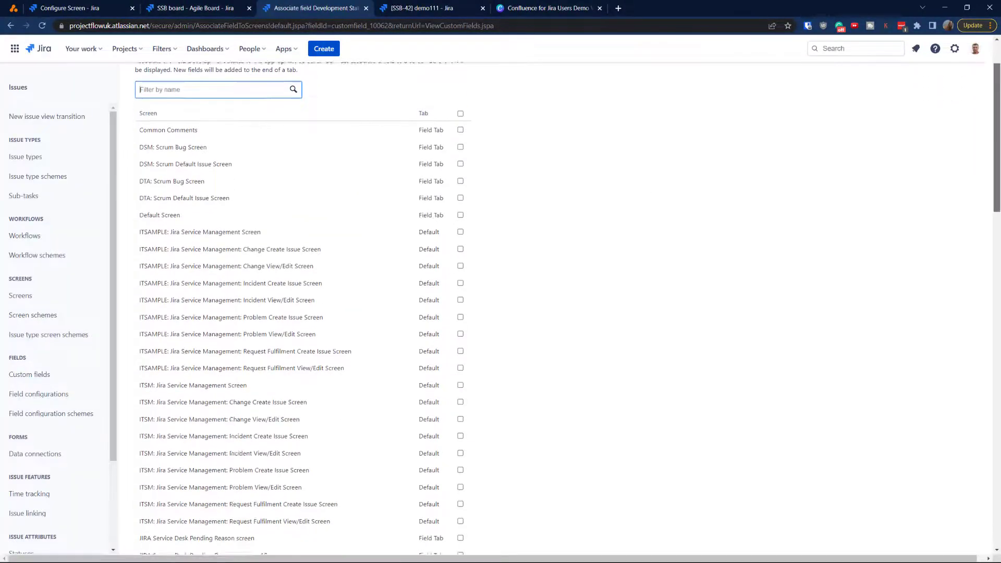
scroll(237, 453, "down", 20)
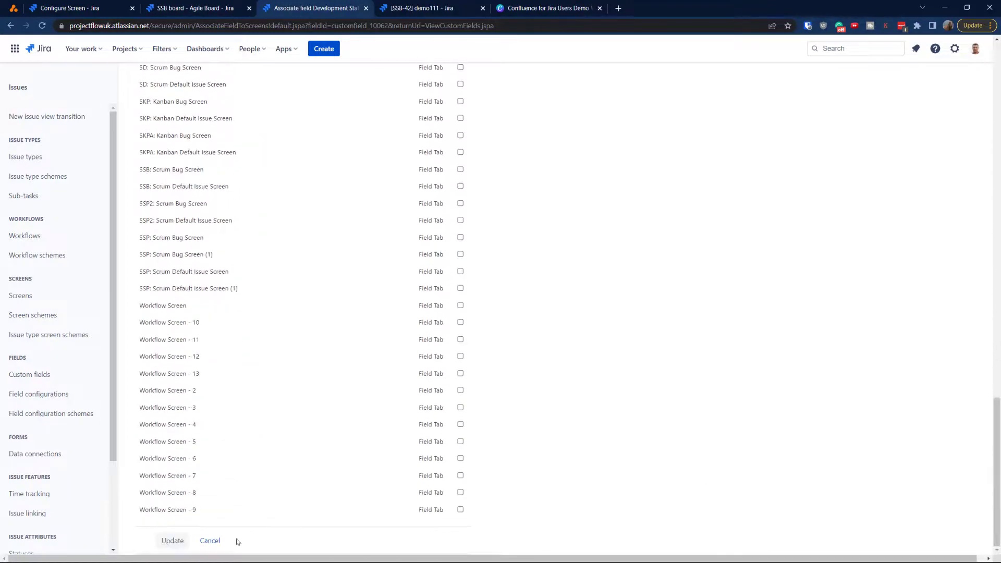
left_click(210, 541)
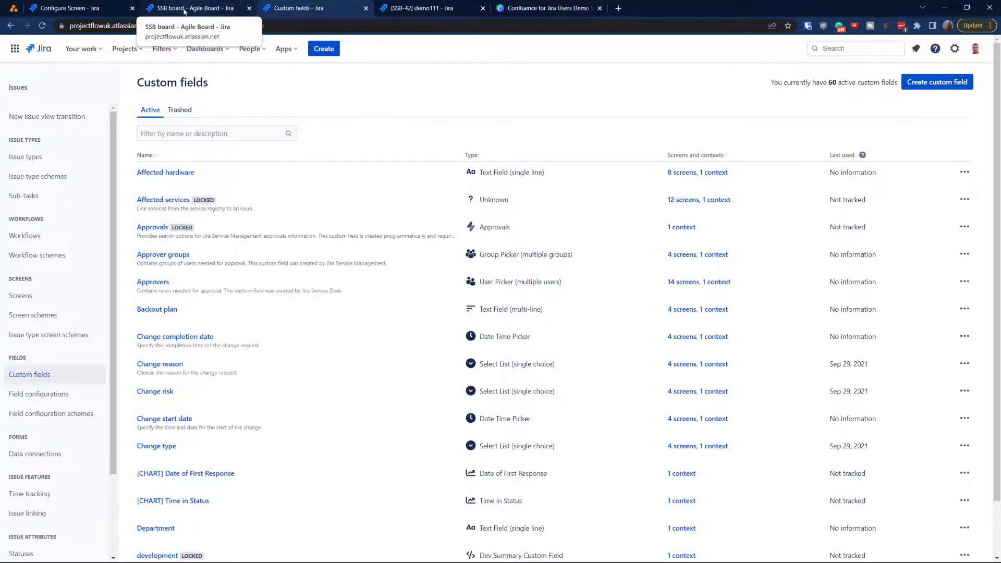
Discard the draft new issue on the SSB board and return to the Configure Screen page.
left_click(186, 12)
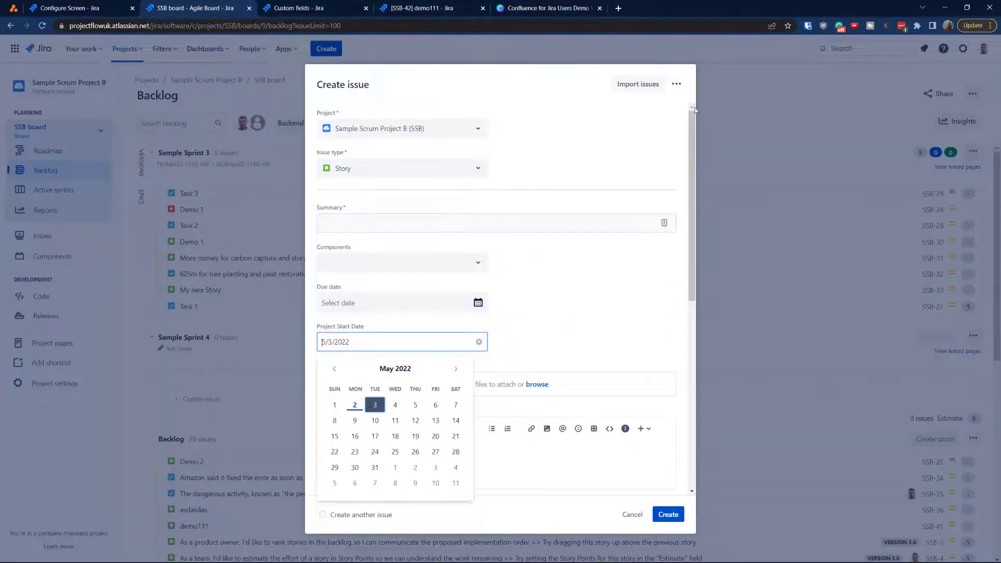
left_click(538, 160)
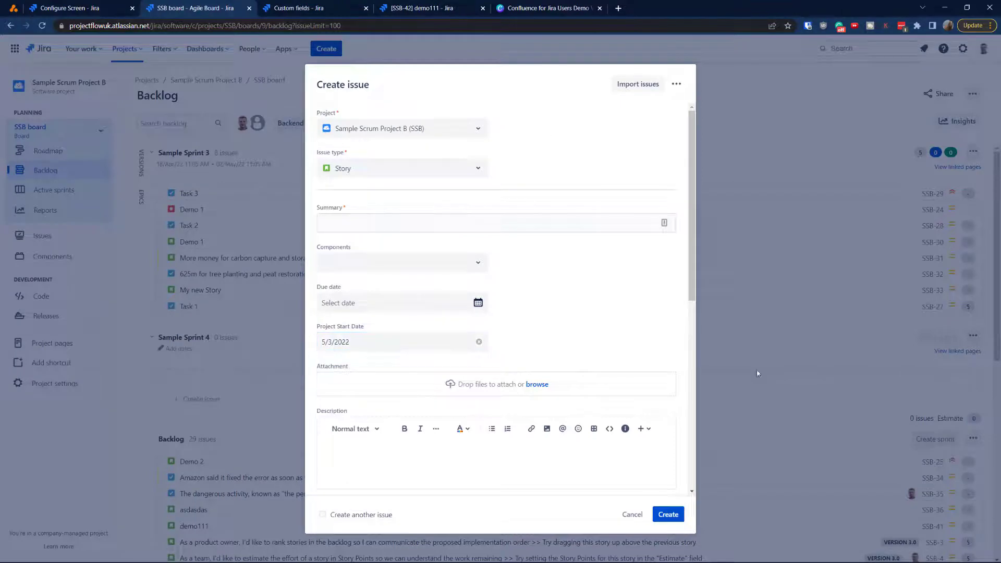
key("Escape")
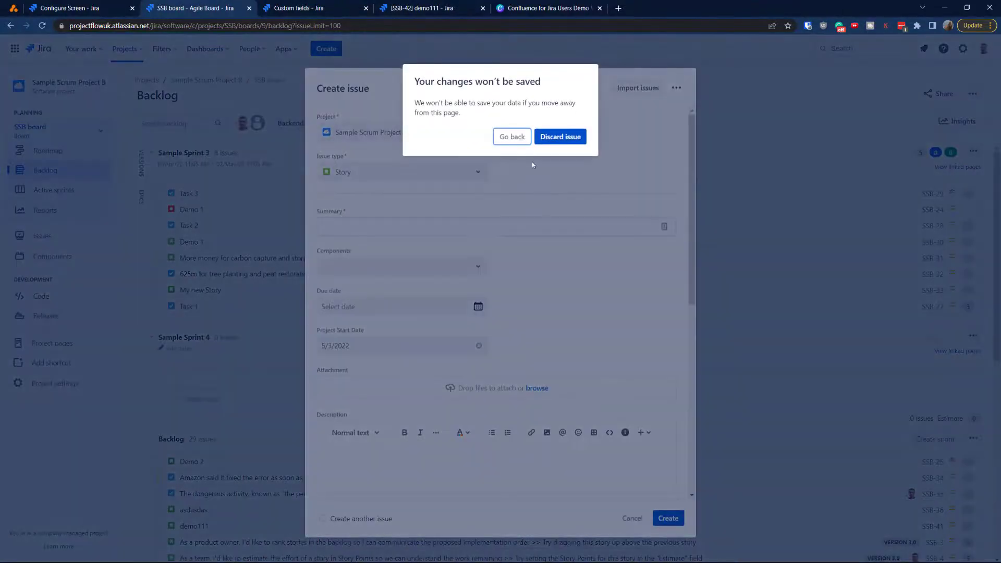
left_click(570, 137)
left_click(71, 7)
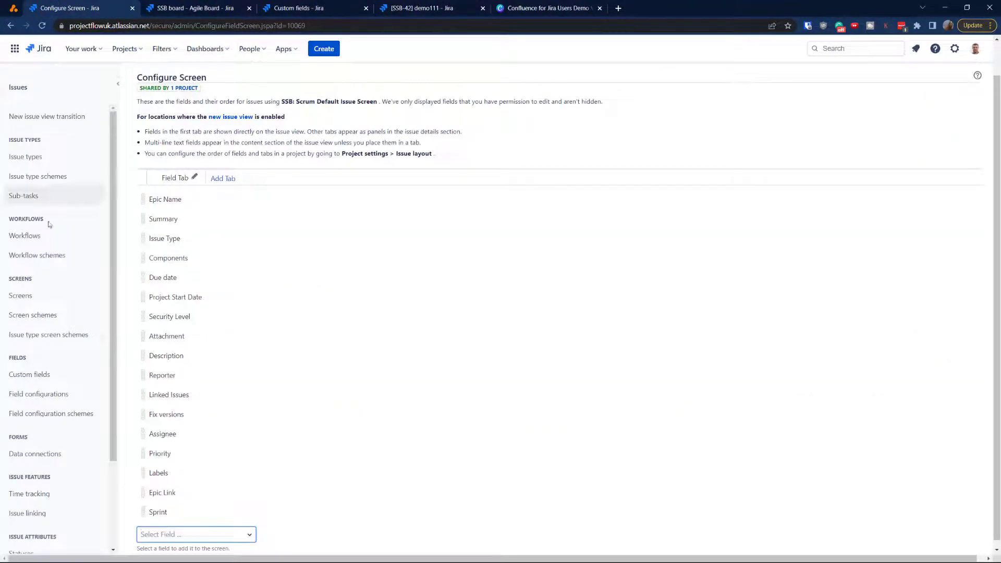
left_click(119, 49)
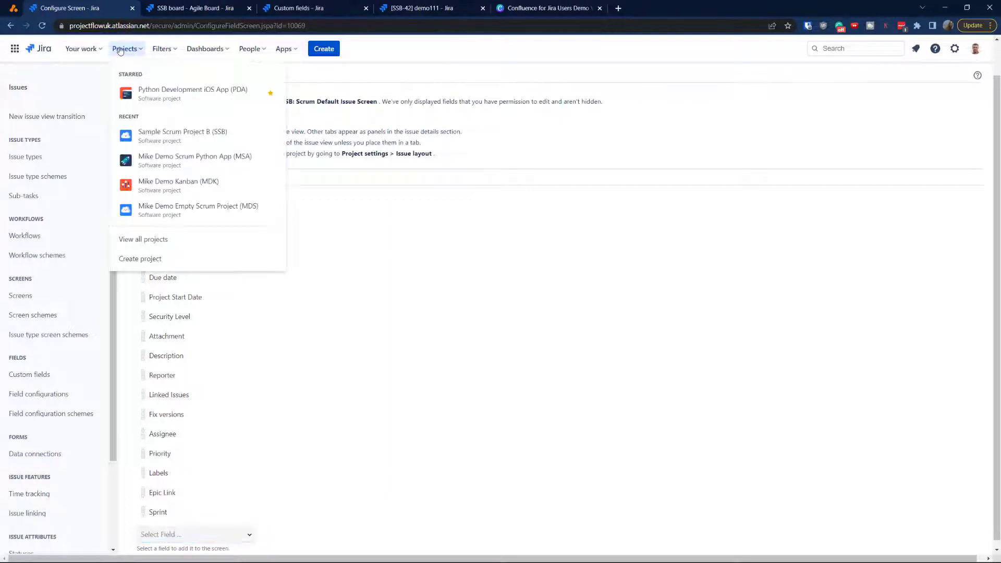
Go to Sample Scrum Project B's Screens settings and open its Create issue screen.
left_click(154, 137)
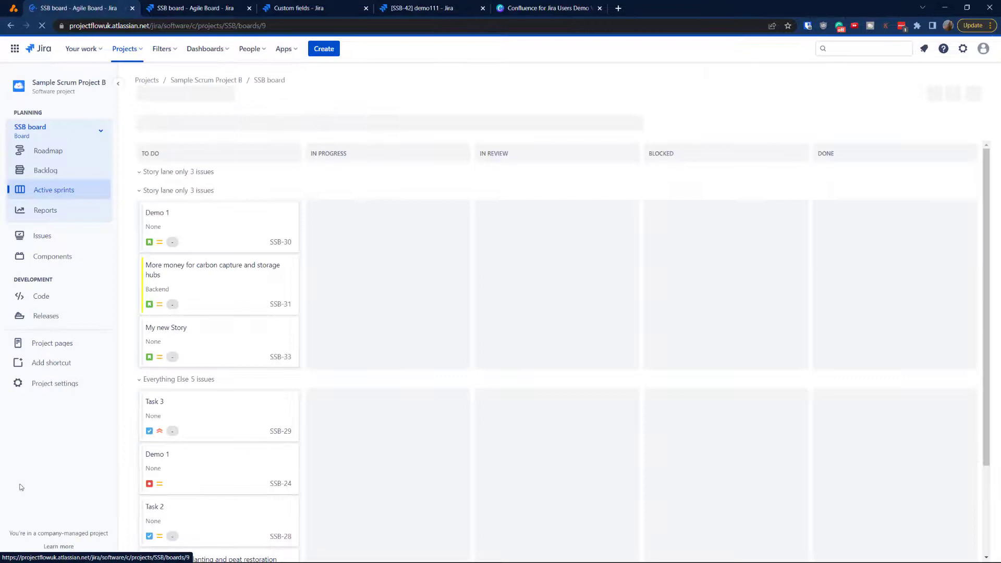
left_click(39, 386)
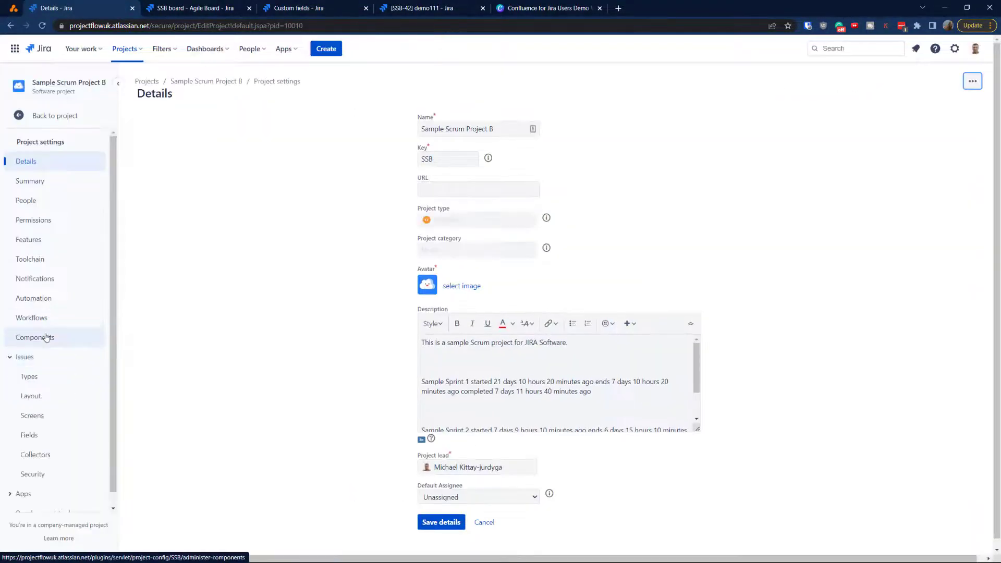
left_click(47, 416)
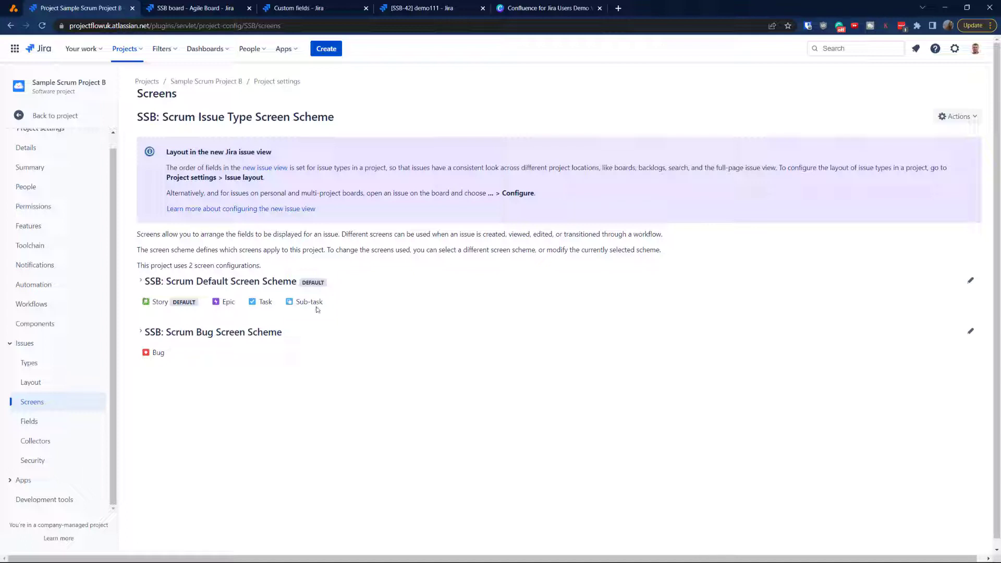
left_click(146, 283)
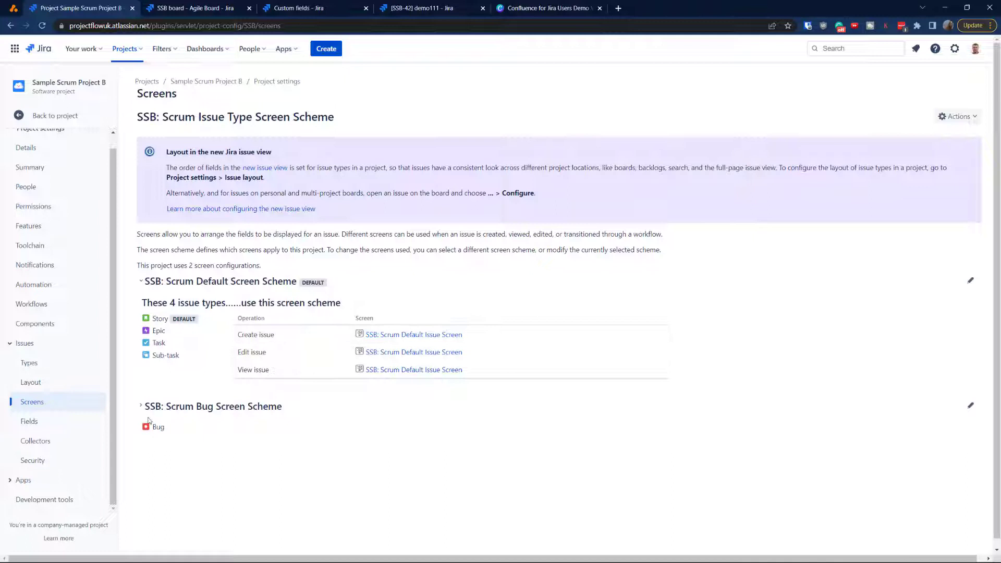
left_click(405, 335)
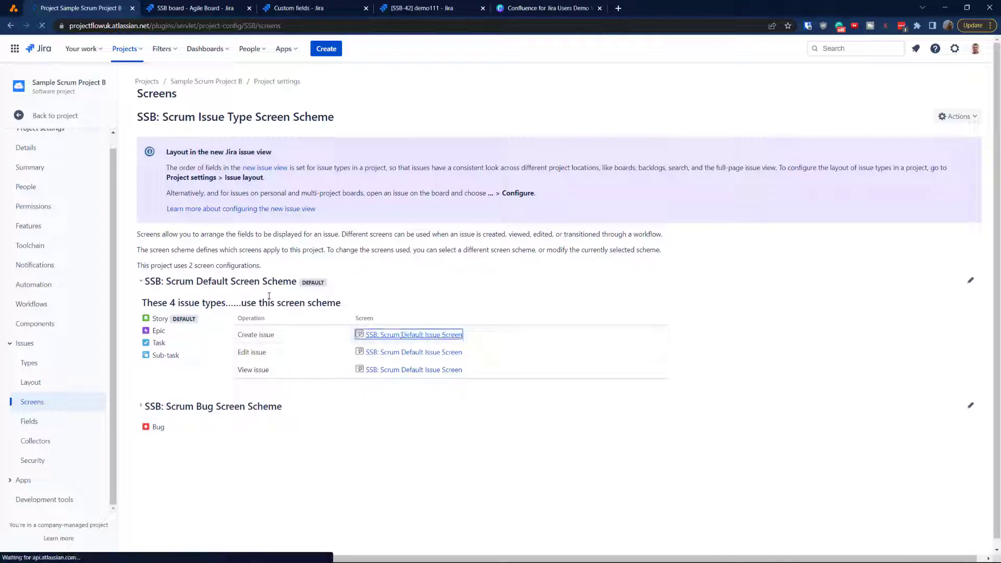
Add the Department field to the SSB: Scrum Default Issue Screen.
scroll(313, 329, "down", 1)
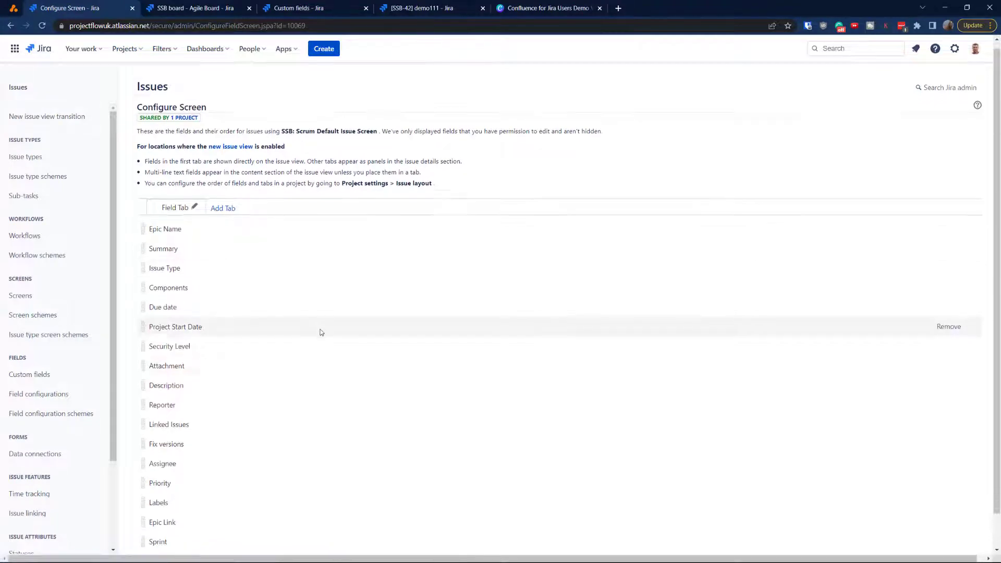
left_click(180, 526)
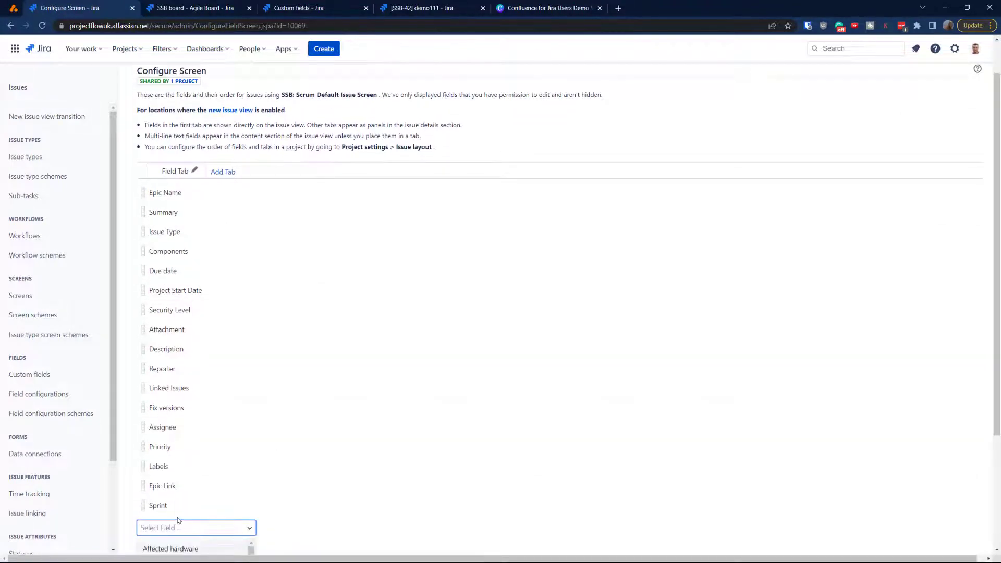
key("alt+Tab")
double_click(49, 65)
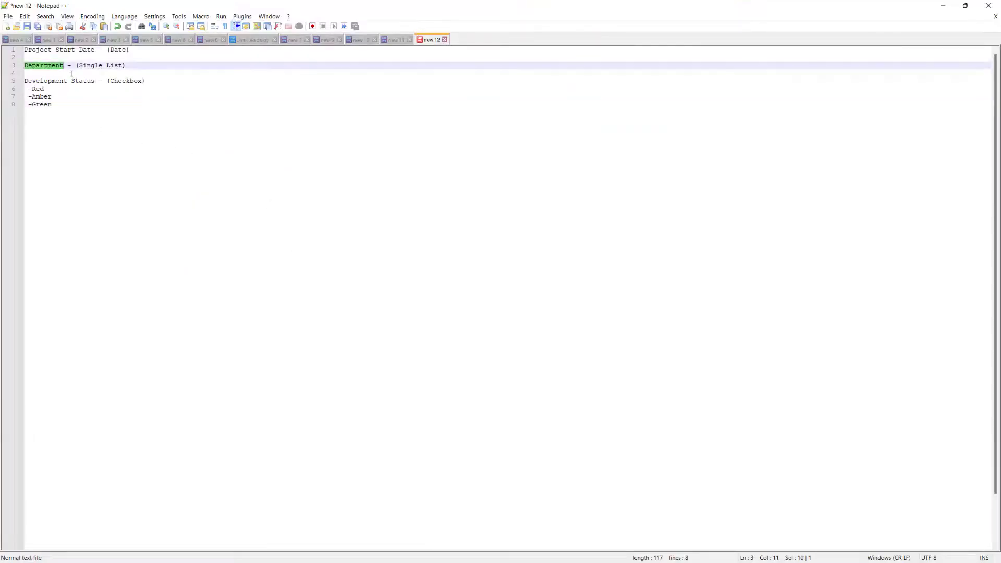
key("ctrl+c")
key("alt+Tab")
key("ctrl+v")
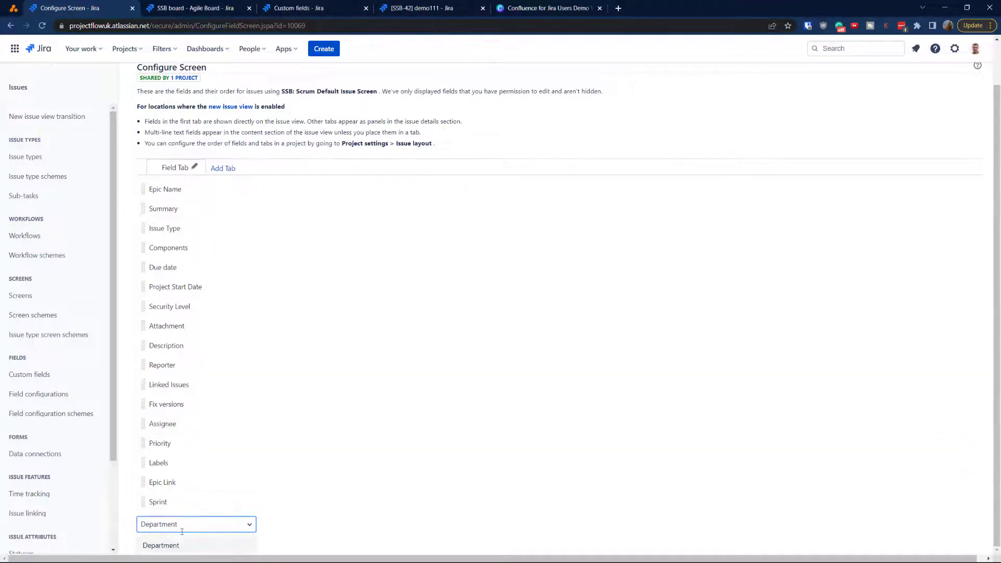
left_click(162, 548)
Add the Development Status field to the screen as well.
key("alt+Tab")
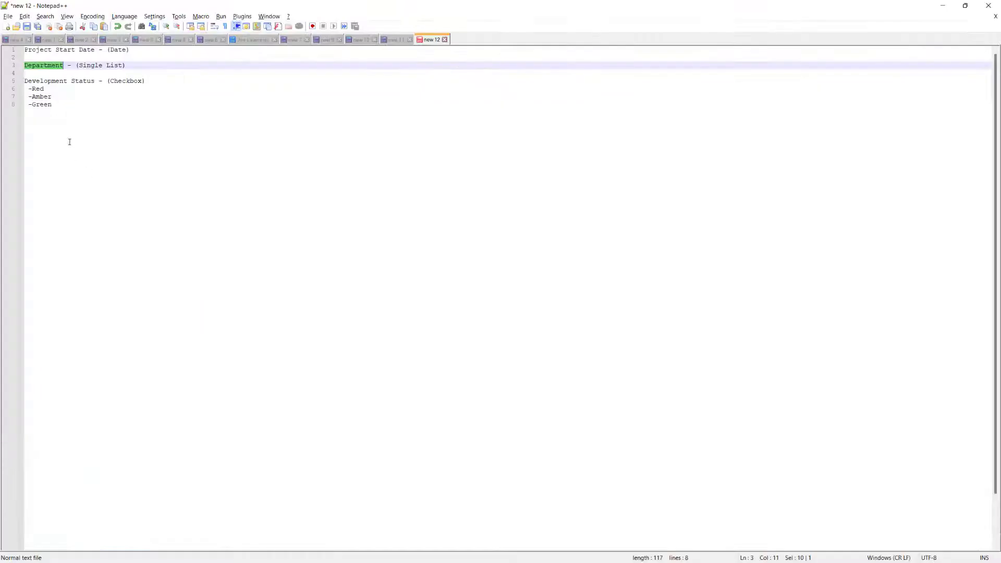
left_click_drag(94, 82, 24, 80)
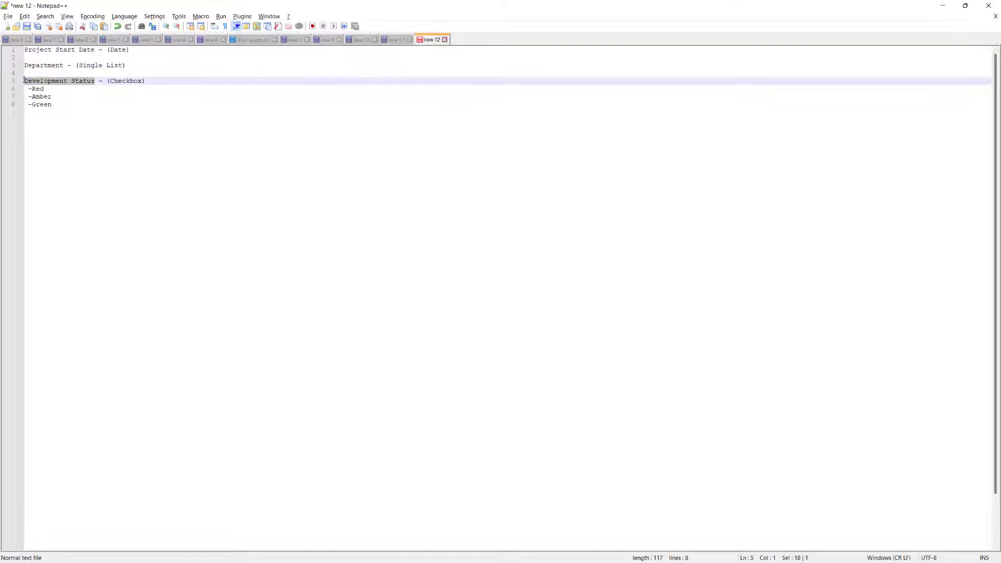
key("ctrl+c")
key("alt+Tab")
key("ctrl+v")
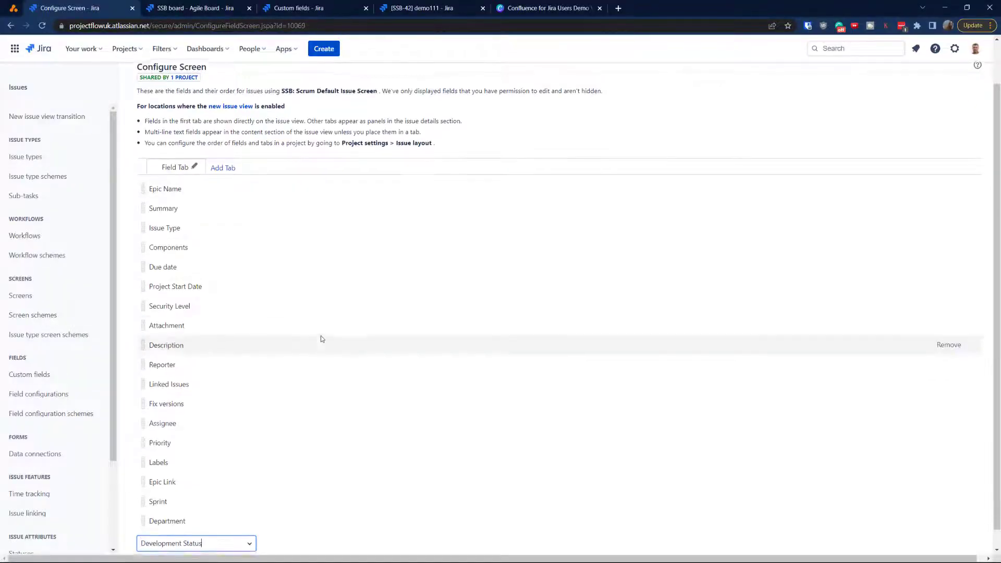
left_click(187, 546)
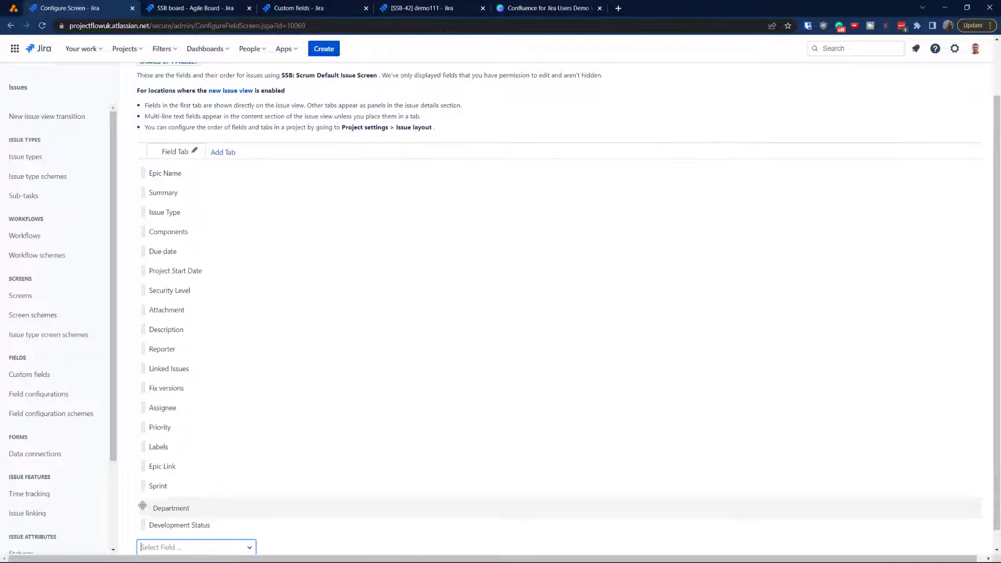
Move Department, then Development Status, to just below Fix versions.
left_click_drag(141, 504, 142, 405)
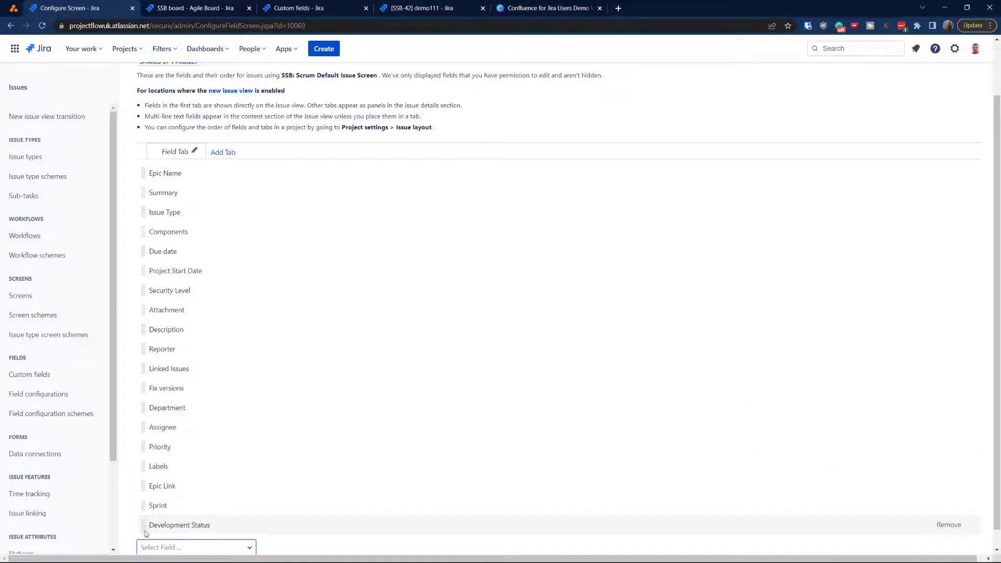
left_click_drag(143, 525, 136, 442)
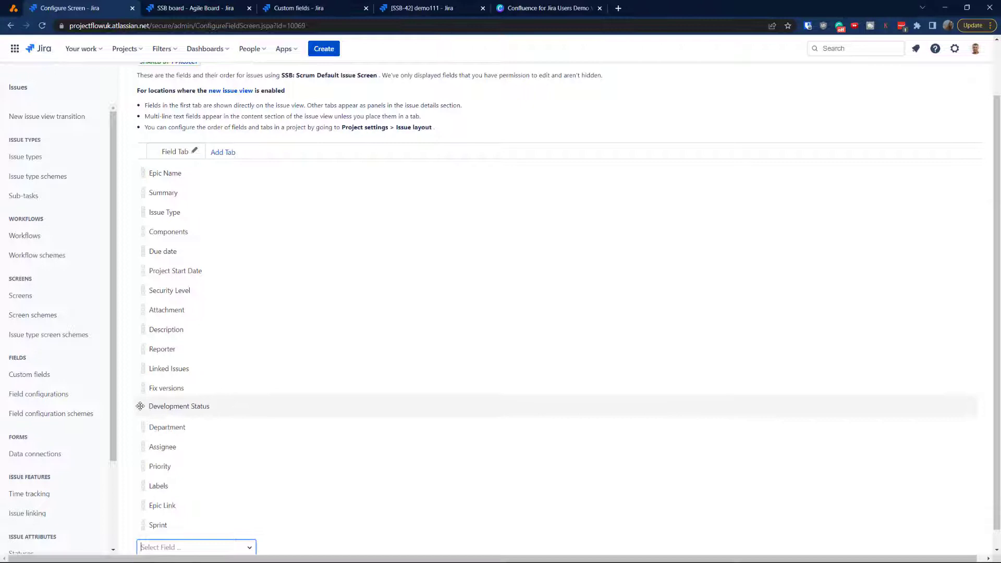
left_click_drag(140, 406, 142, 430)
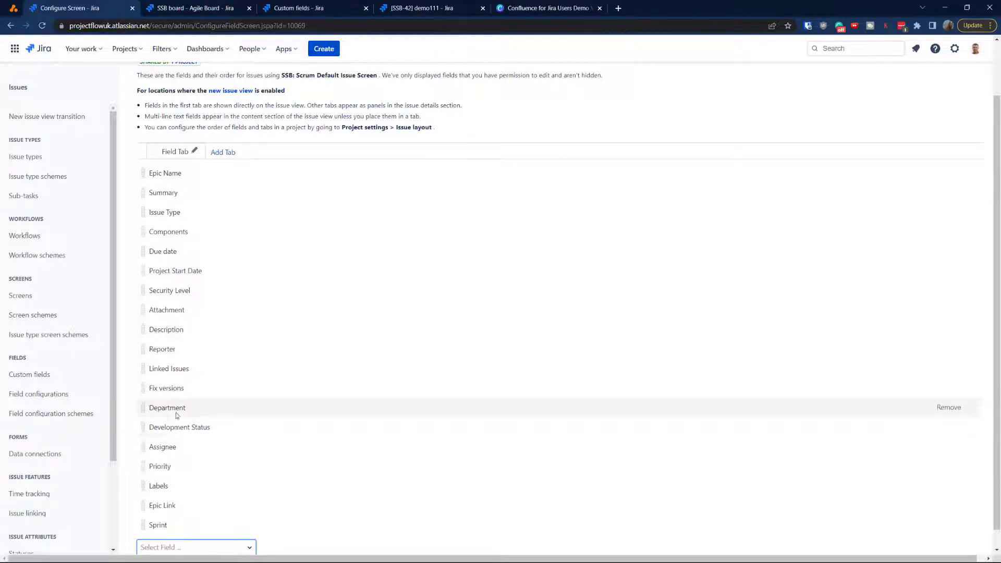
Start a new issue from the SSB board backlog and scroll to the Department and Development Status fields.
left_click(202, 9)
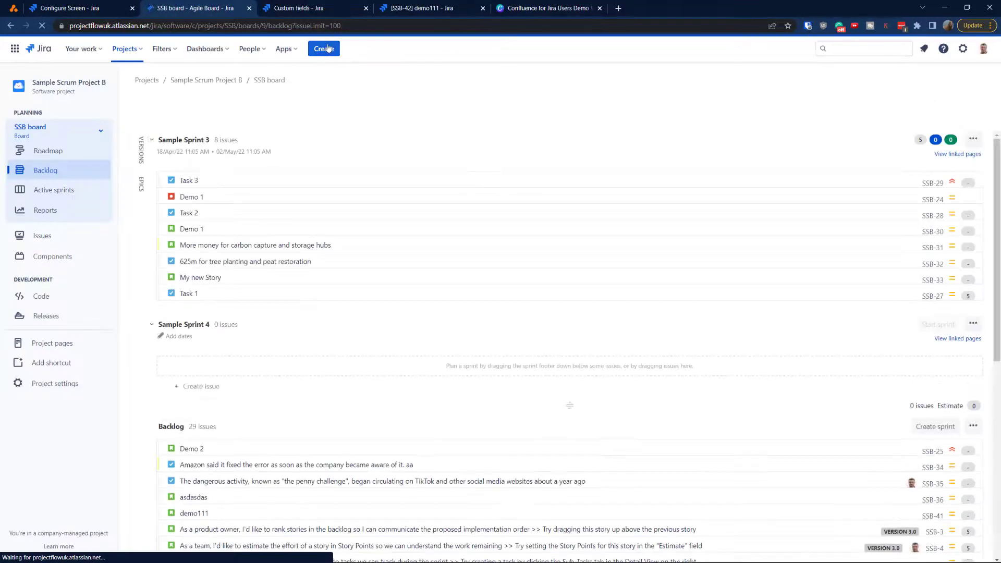
left_click(324, 49)
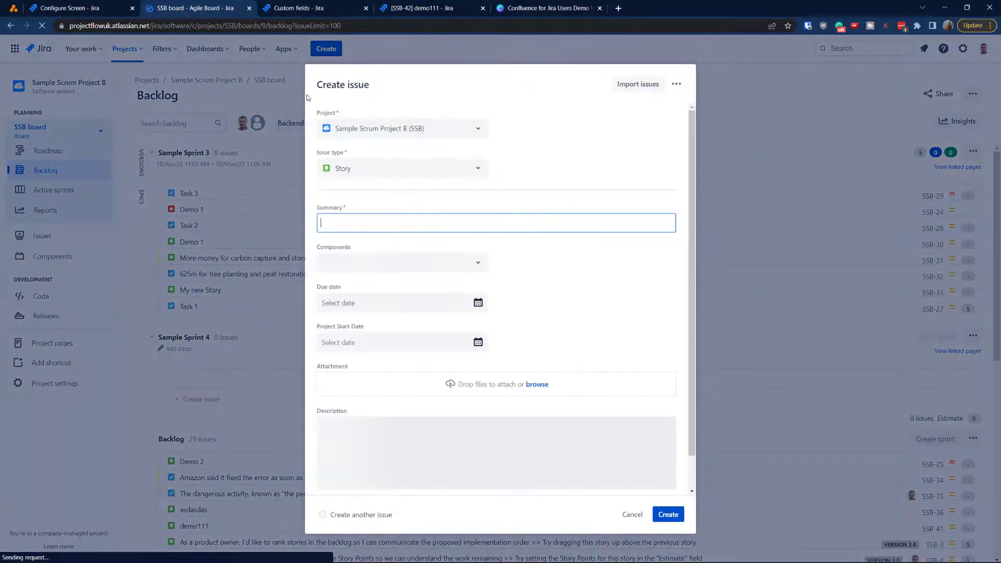
scroll(365, 271, "down", 2)
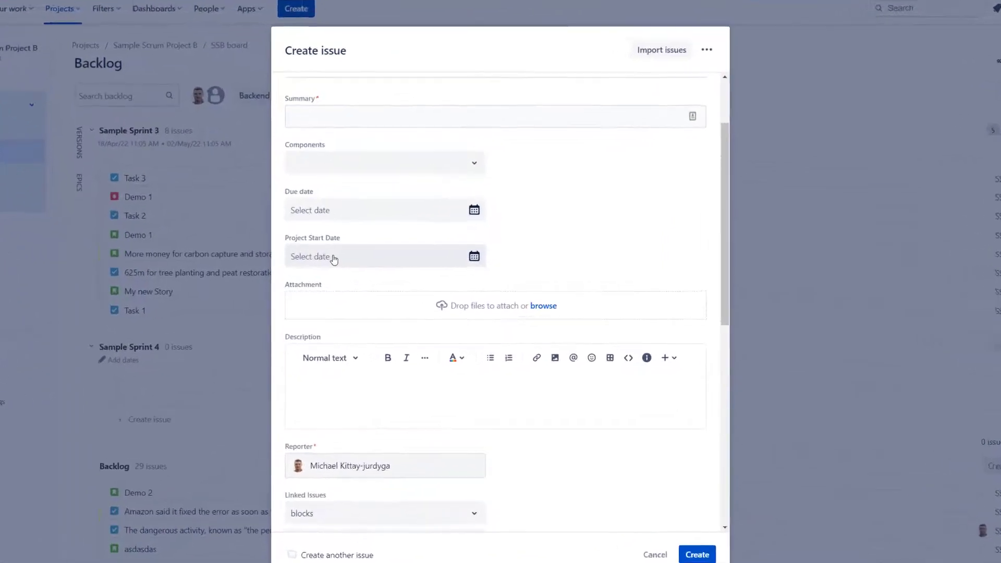
scroll(324, 225, "down", 6)
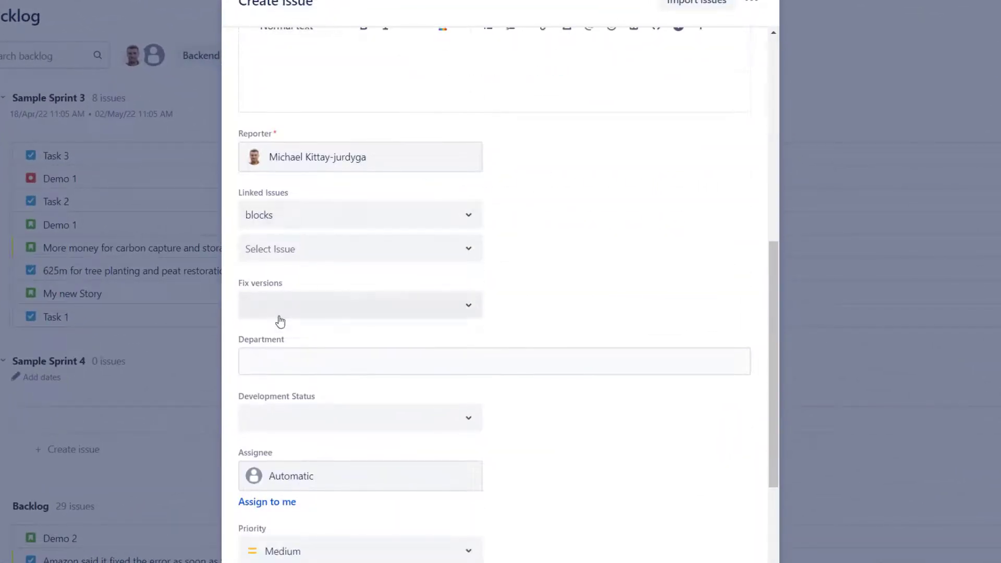
scroll(297, 345, "down", 3)
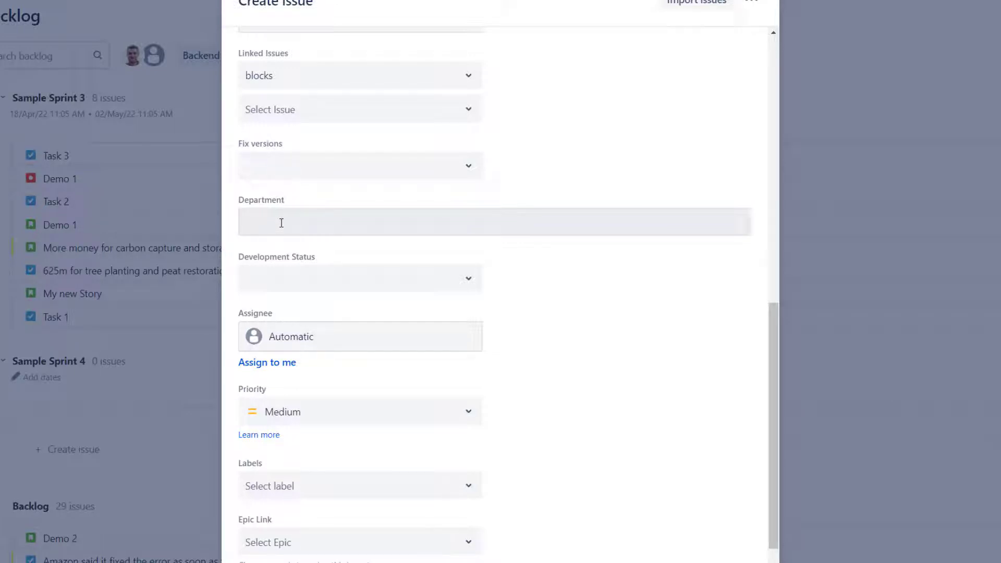
Enter summary 'Demo 123' and set Project Start Date to 2 May 2022.
scroll(310, 218, "up", 10)
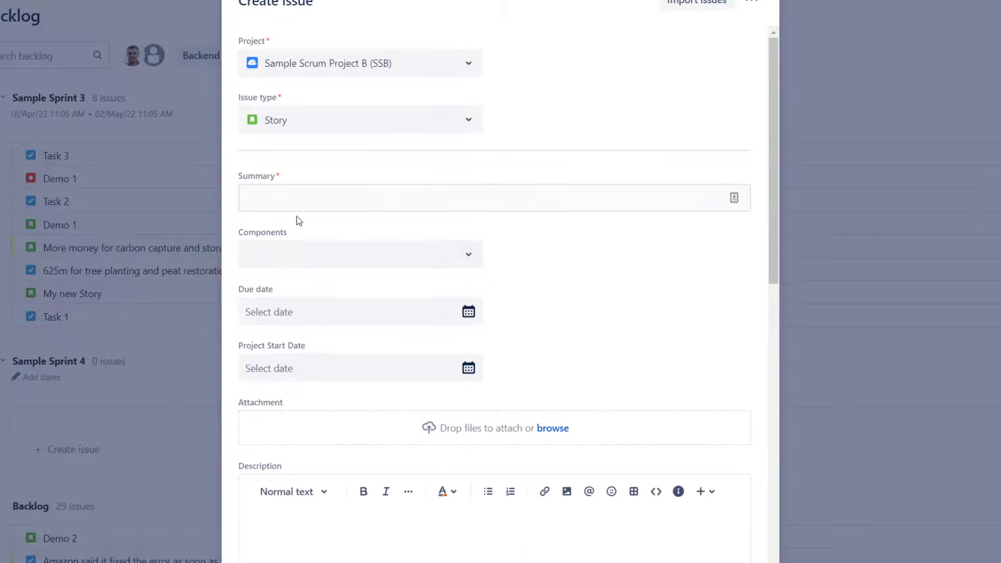
left_click(298, 200)
type("Demo 123")
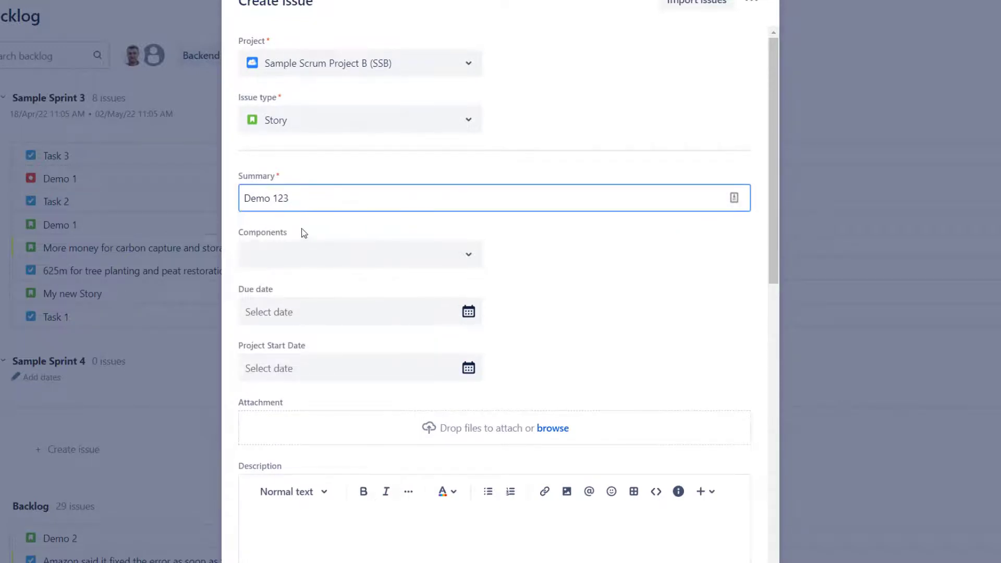
scroll(304, 233, "down", 4)
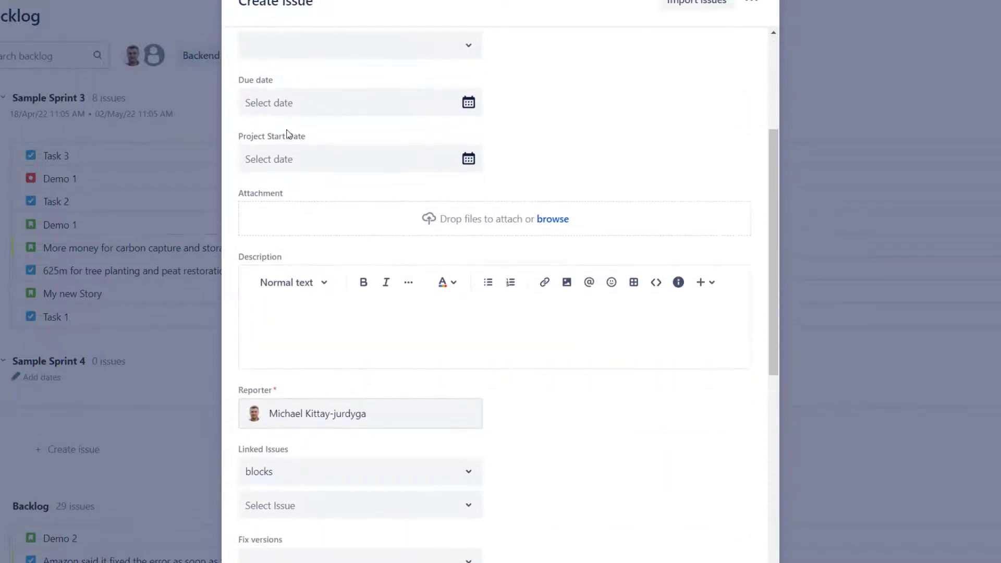
left_click(469, 159)
left_click(295, 246)
Set Department to Finance, tick Development Status Red and Green, and create the issue.
scroll(339, 322, "down", 1)
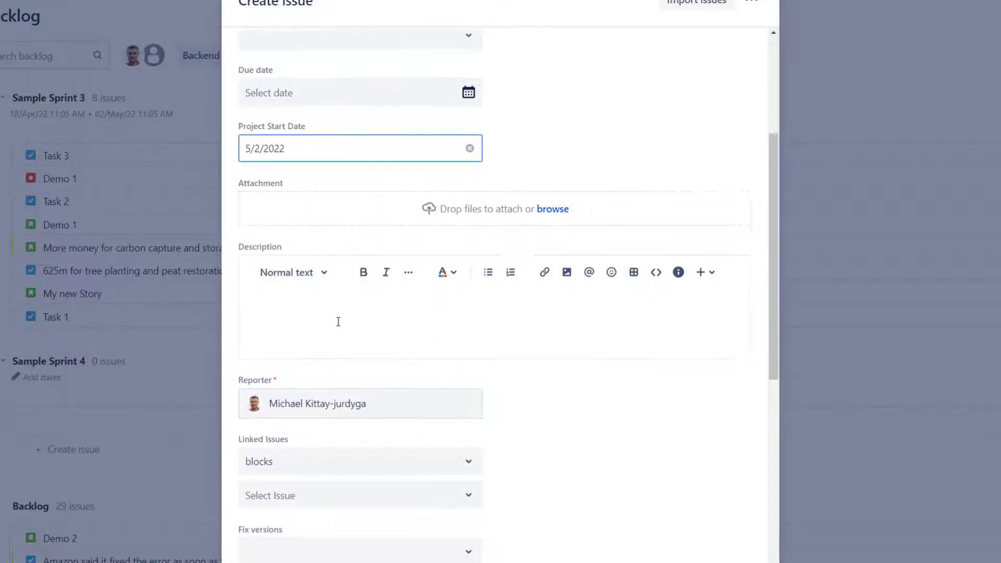
scroll(338, 322, "down", 6)
scroll(272, 240, "down", 2)
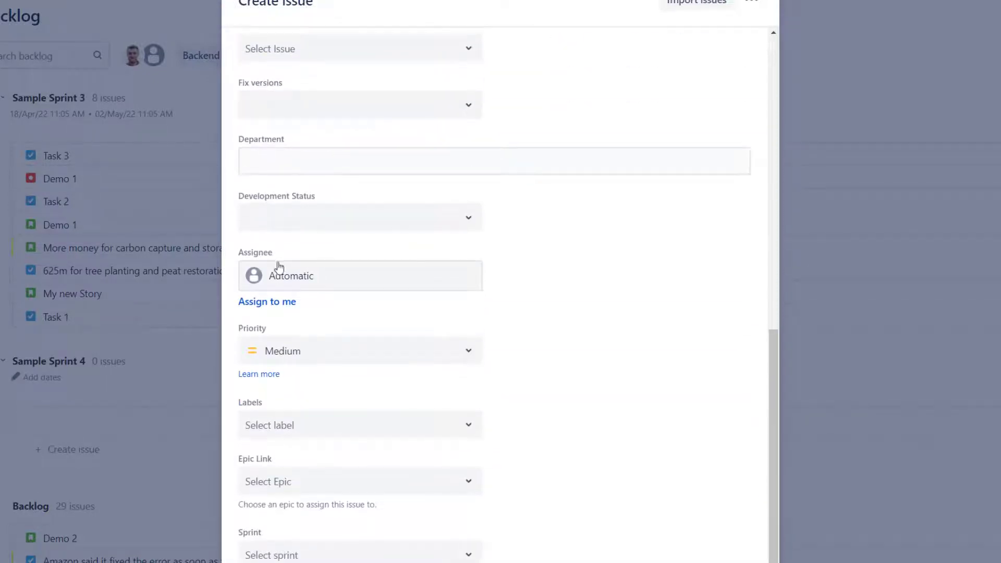
left_click(295, 165)
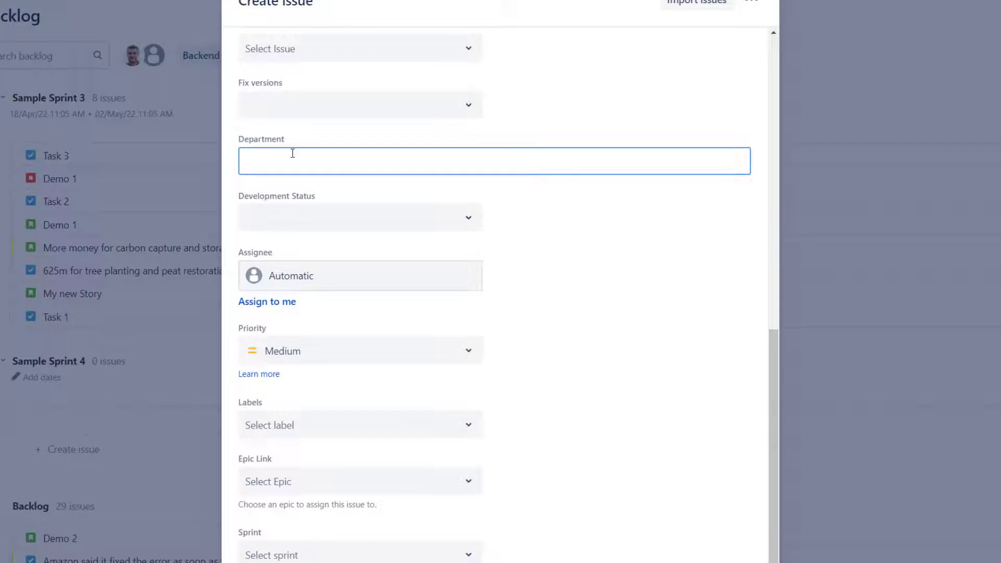
type("Finance")
left_click(286, 221)
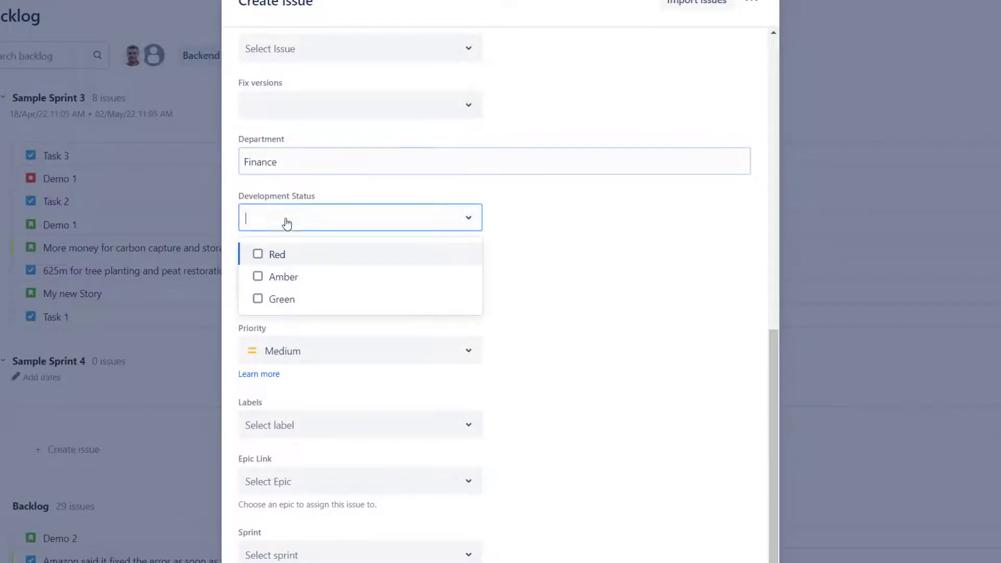
left_click(256, 255)
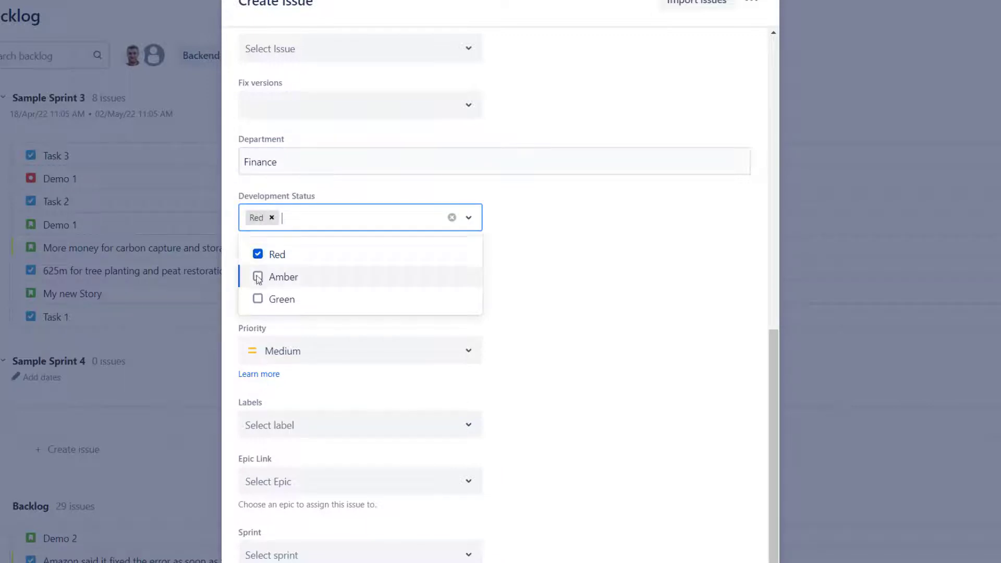
left_click(259, 301)
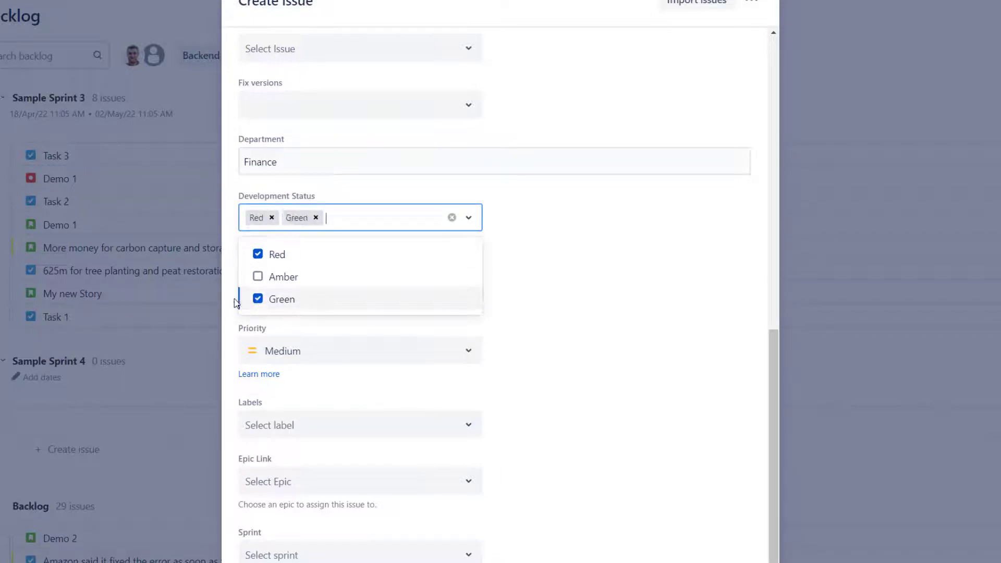
left_click(624, 364)
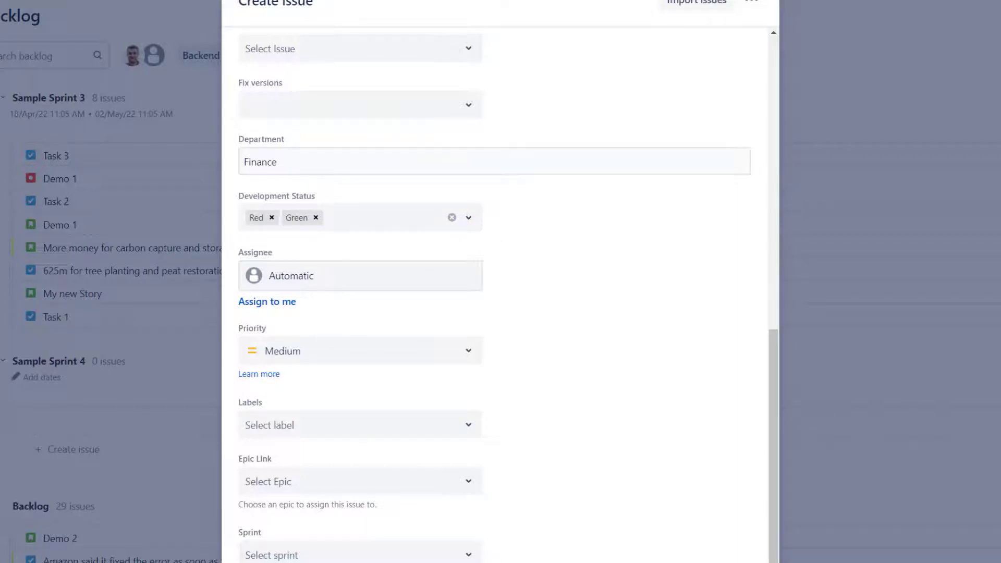
left_click(557, 456)
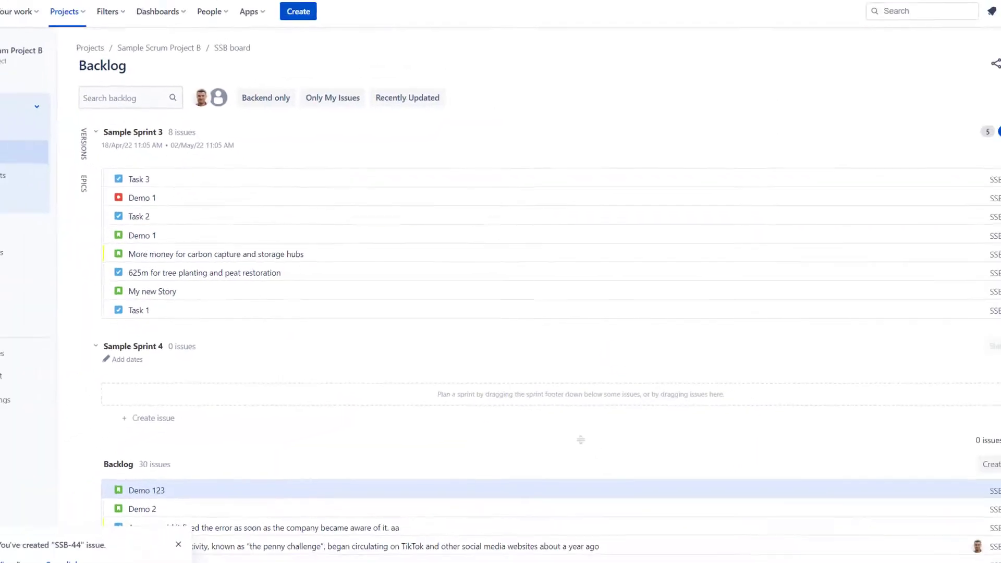
Open issue SSB-44 (Demo 123) and check that Development Status holds Red and Green.
left_click(5, 561)
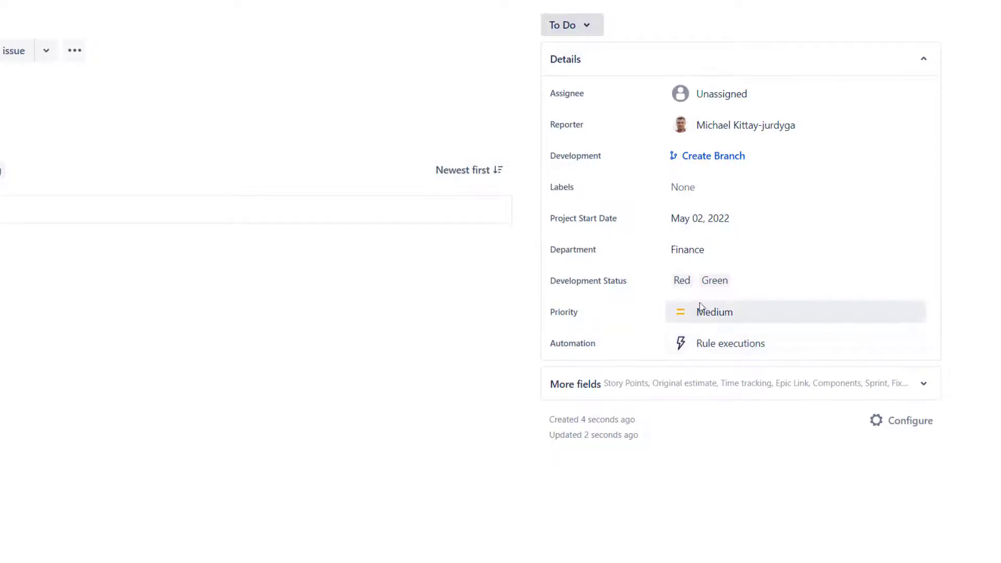
left_click(748, 280)
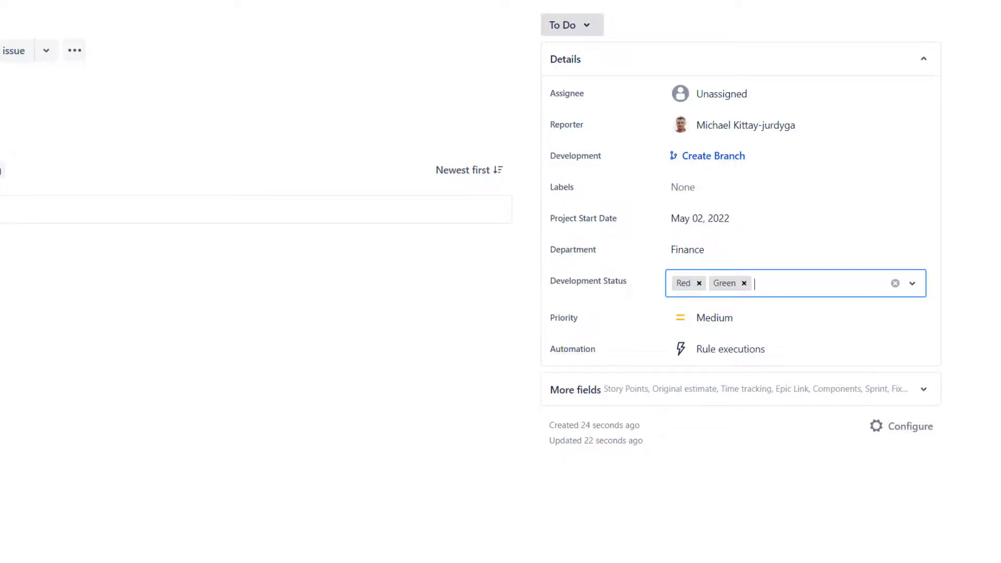
Go back to the backlog and open Task 2 (SSB-28) as a full issue page.
left_click(204, 194)
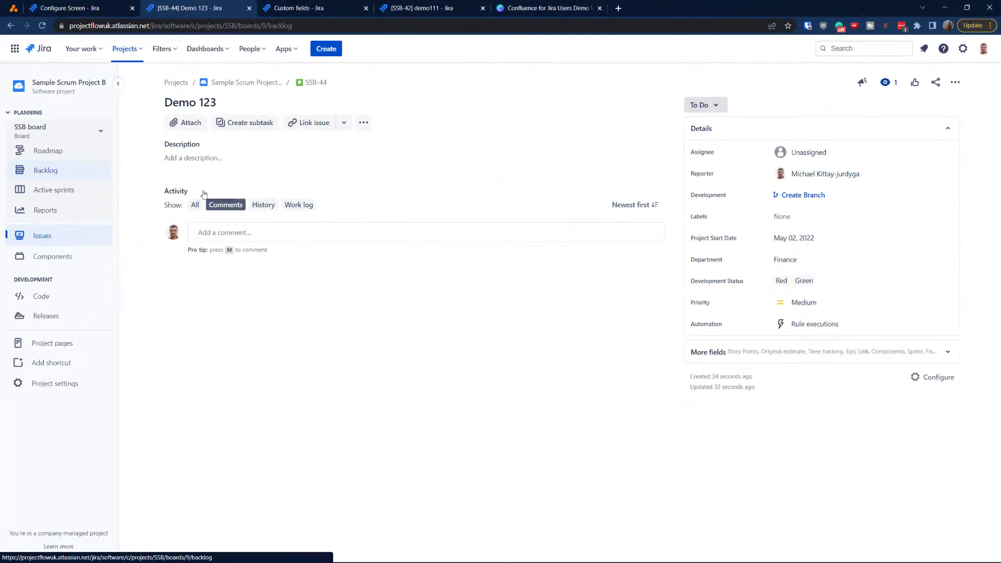
left_click(45, 170)
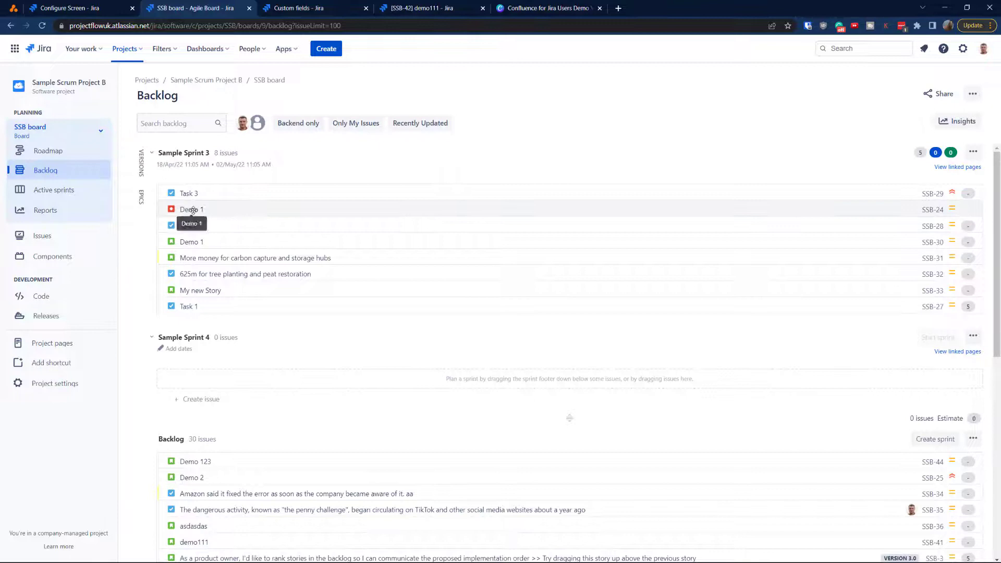
left_click(194, 225)
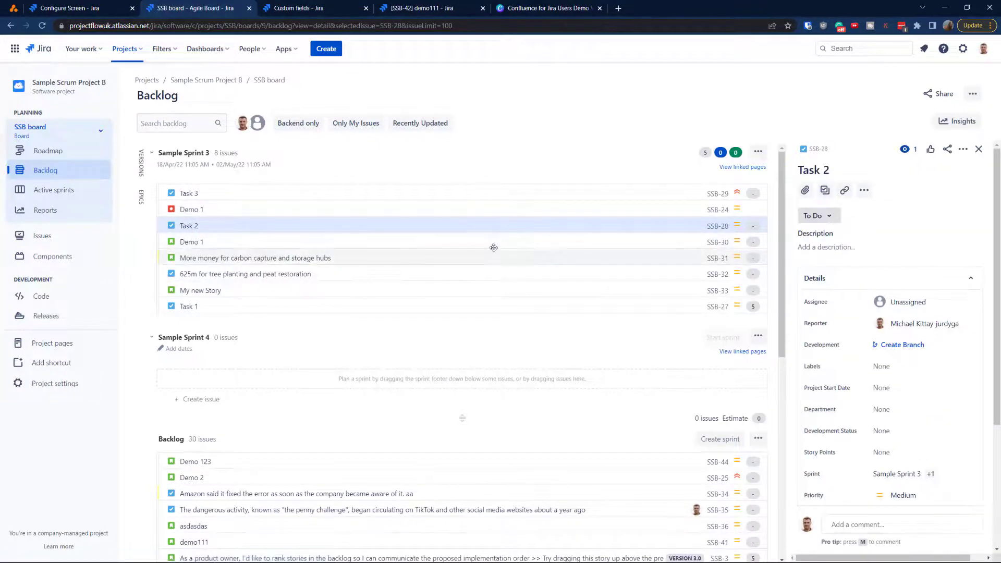
left_click(818, 148)
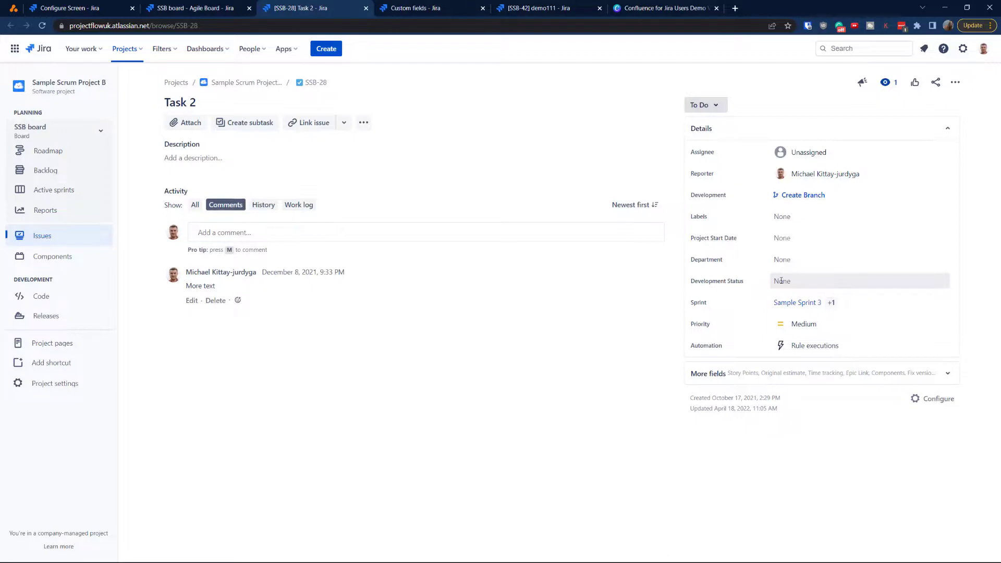
Set Task 2's Development Status to Red, Department to Dev, and Project Start Date to May 22, 2022.
left_click(793, 282)
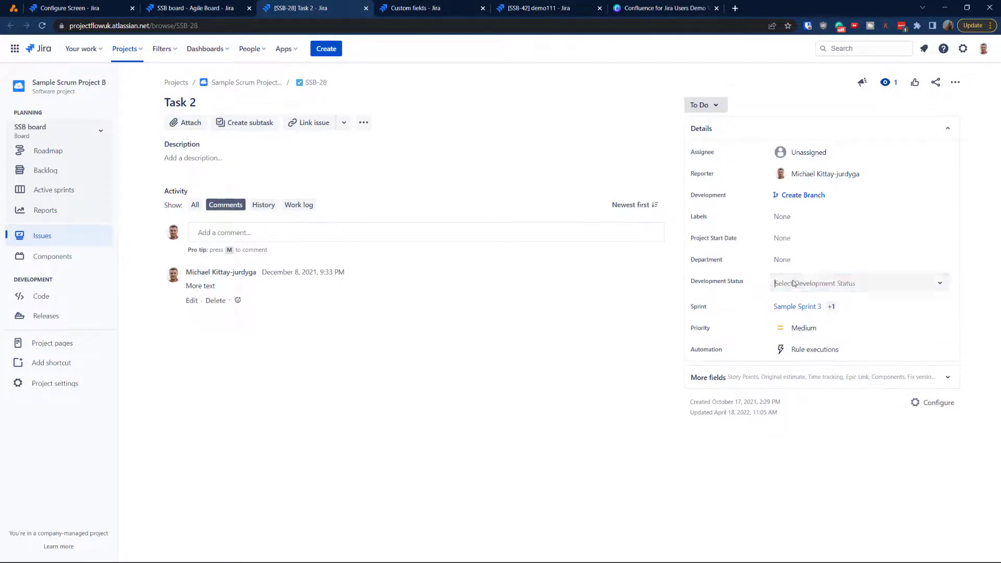
left_click(784, 310)
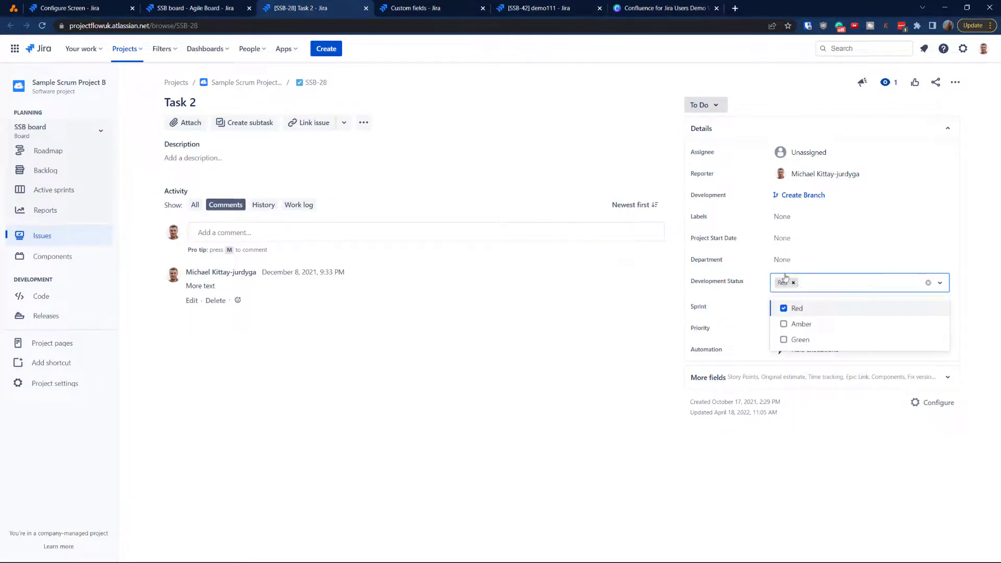
left_click(816, 266)
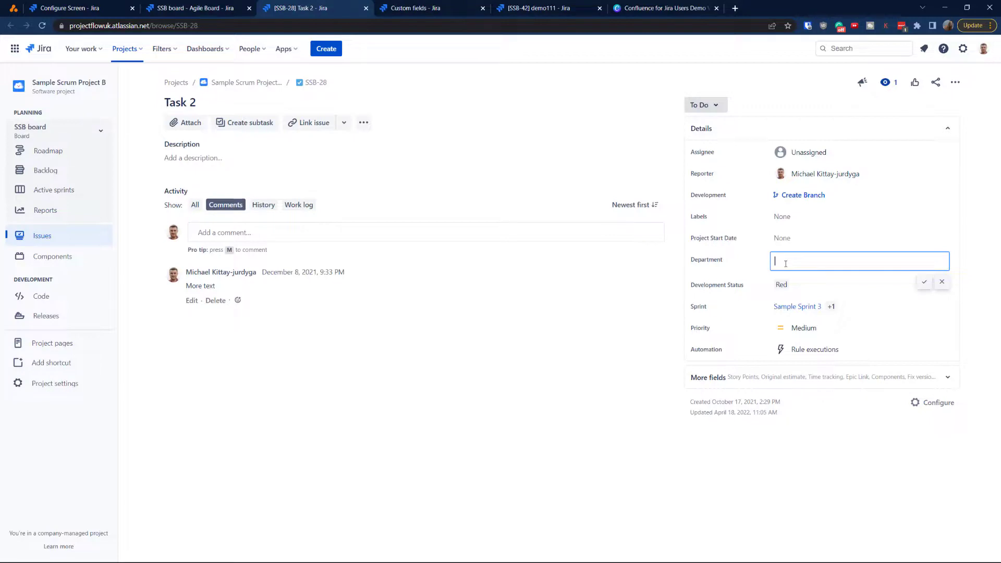
left_click(812, 234)
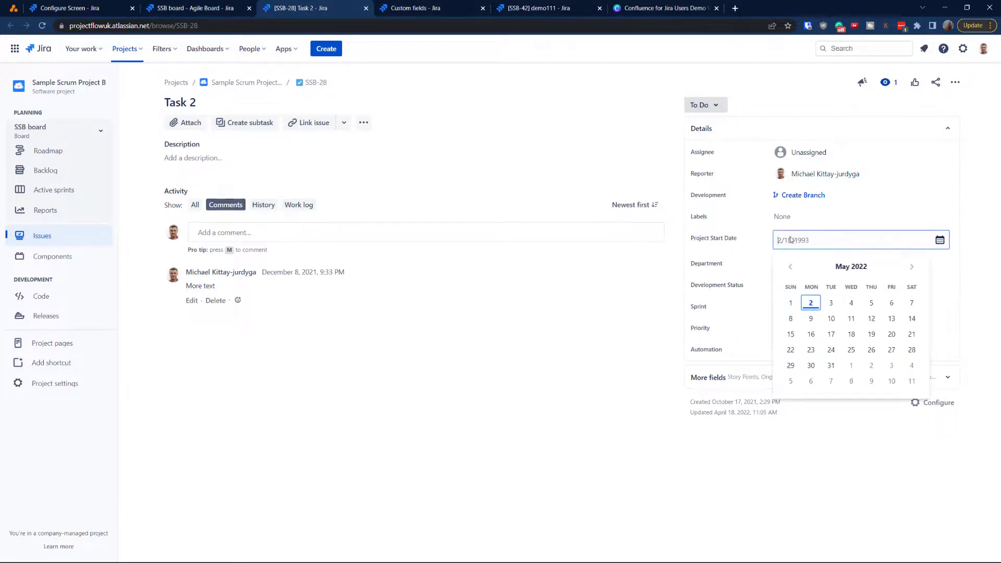
left_click(789, 350)
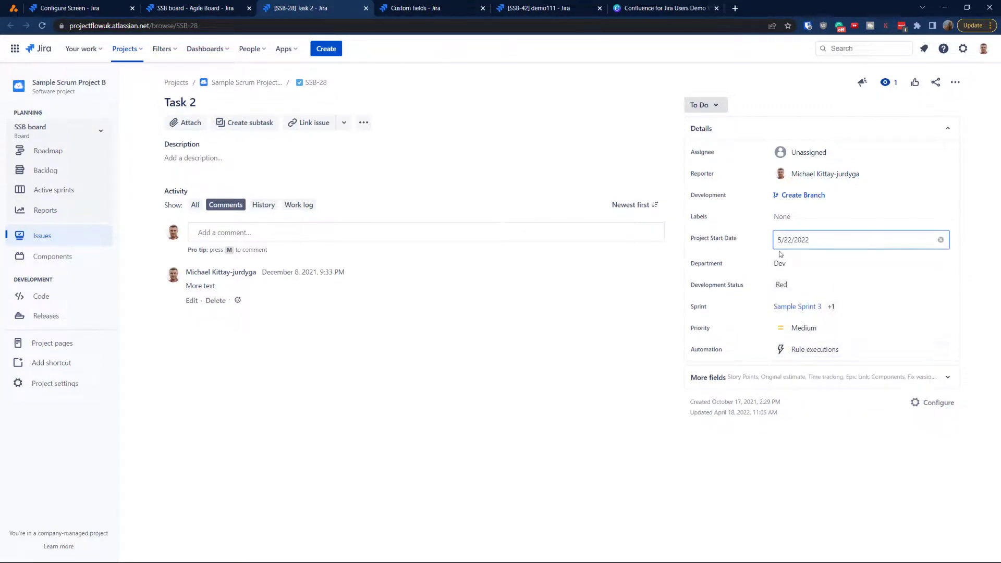
left_click(748, 483)
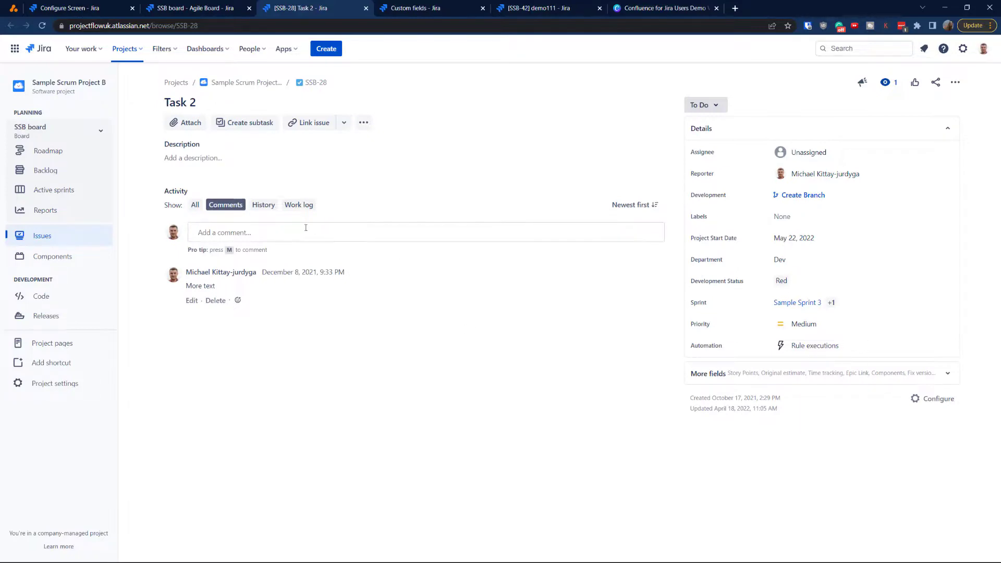
On the Sample Sprint 3 board, drag story SSB-31 from To Do into In Progress.
left_click(56, 172)
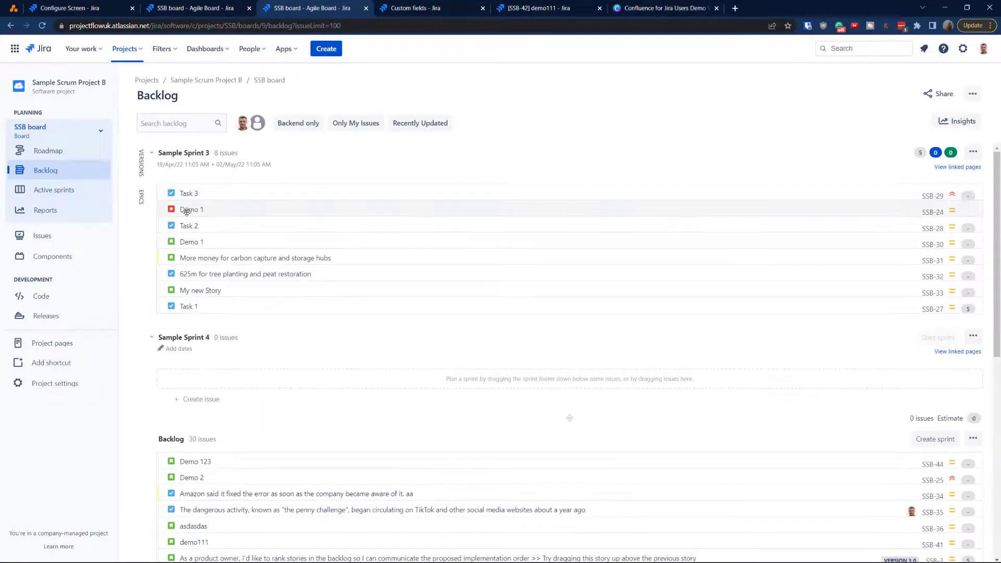
left_click(54, 196)
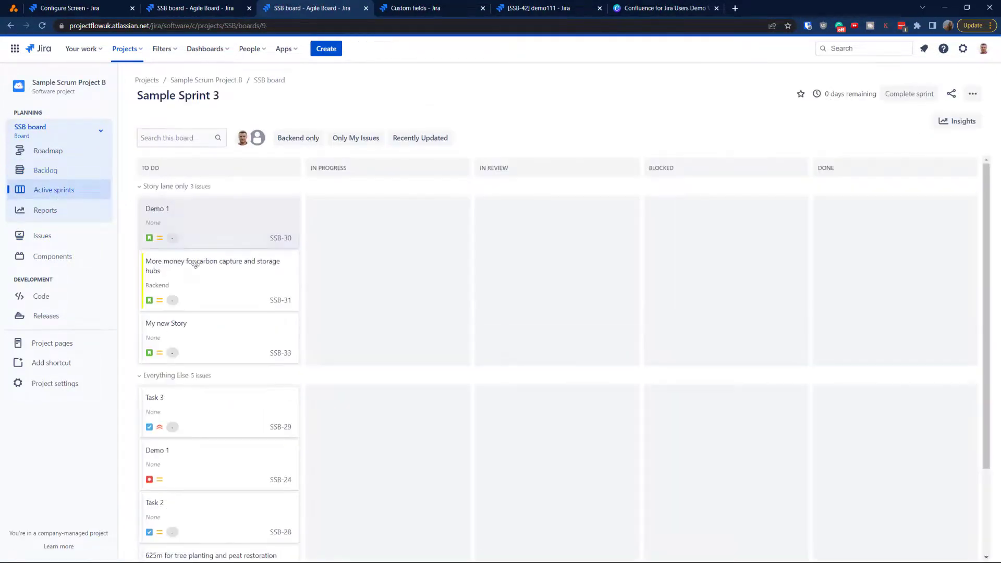
left_click_drag(197, 267, 384, 280)
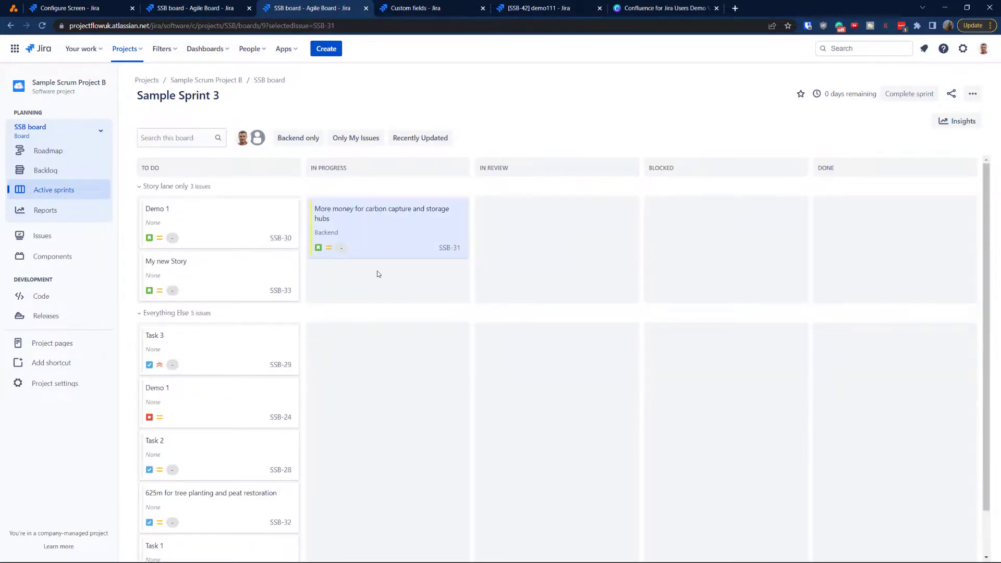